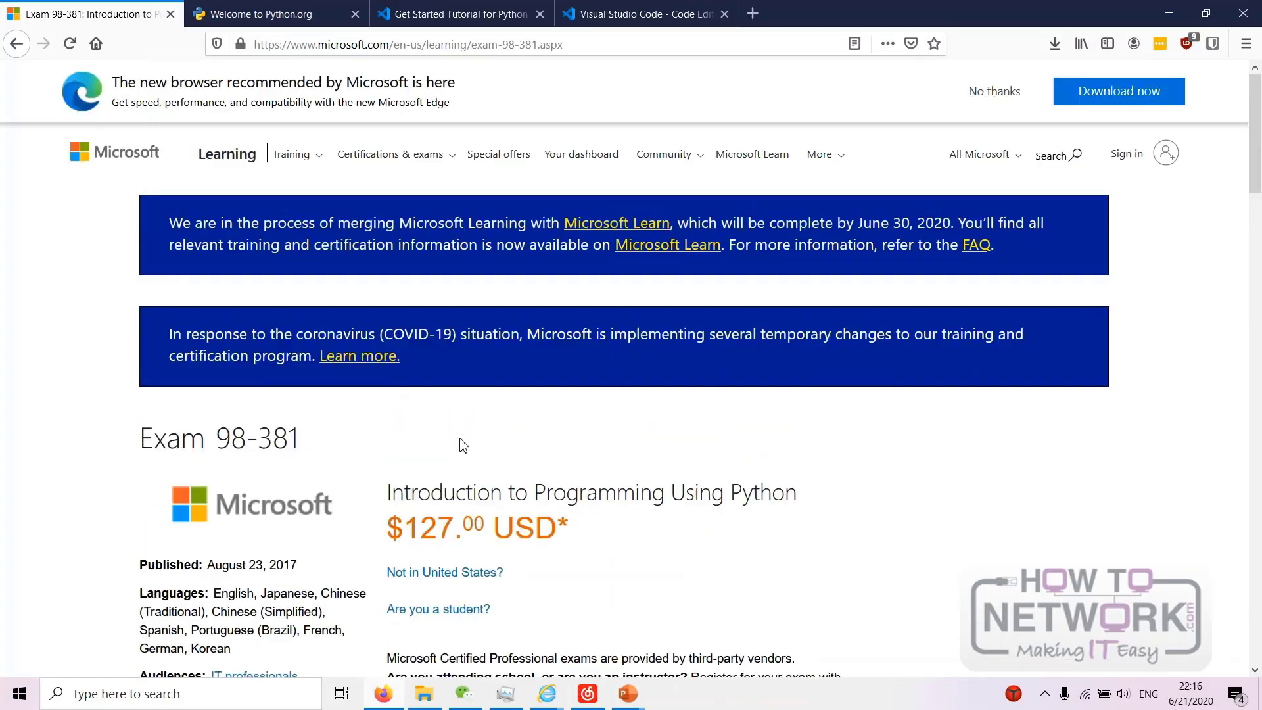
# Step: Highlight the exam number in the Exam 98-381 heading, then scroll down to Skills measured
pyautogui.moveTo(150, 190); pyautogui.dragTo(253, 189)
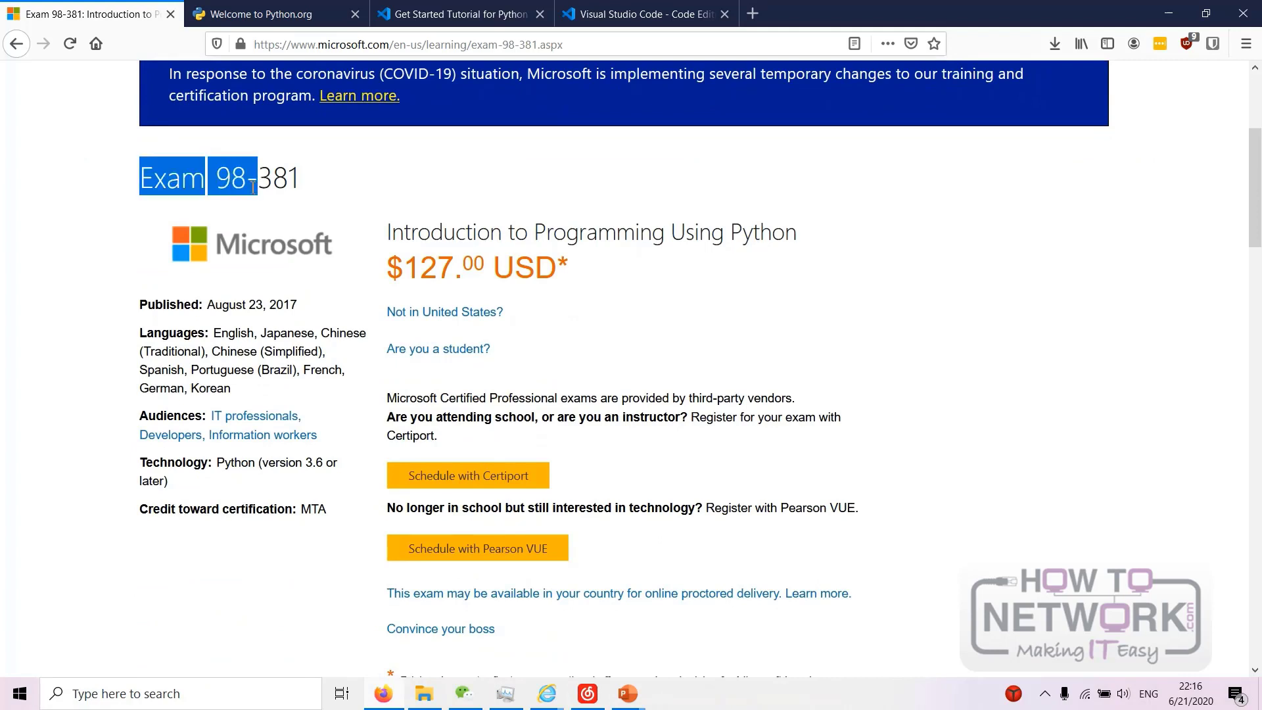
pyautogui.click(575, 410)
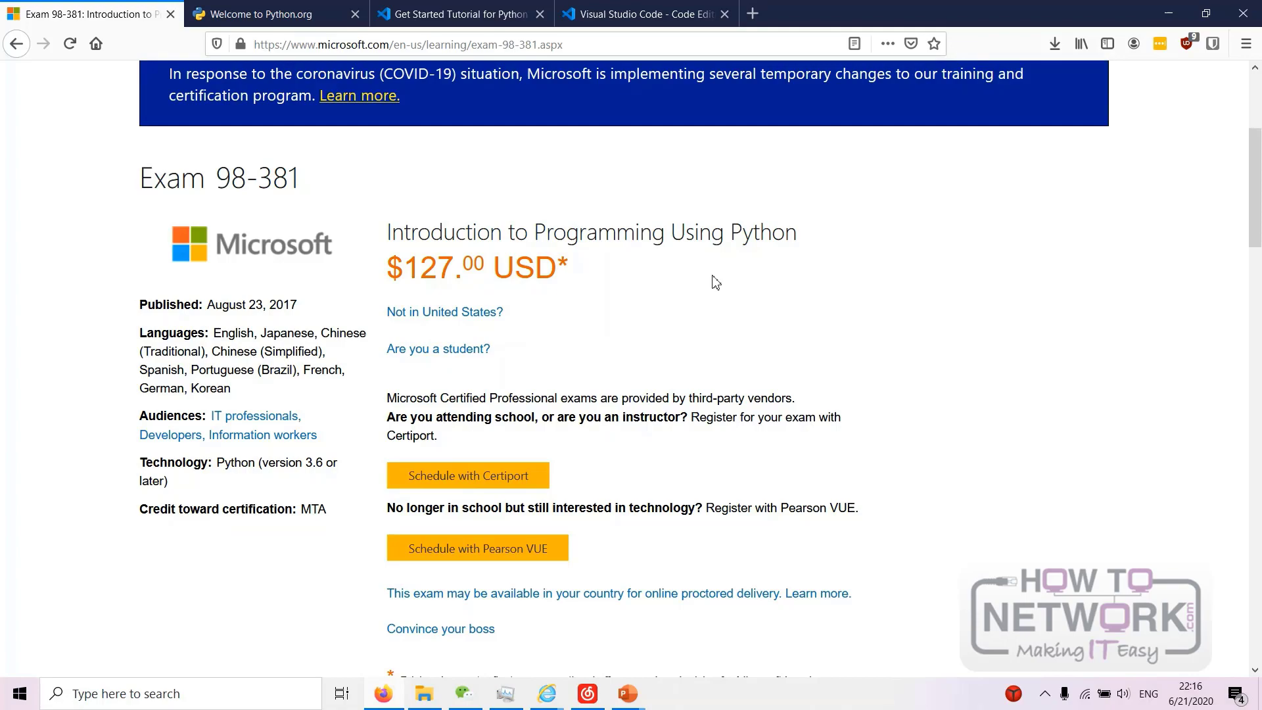
pyautogui.scroll(-12, 716, 282)
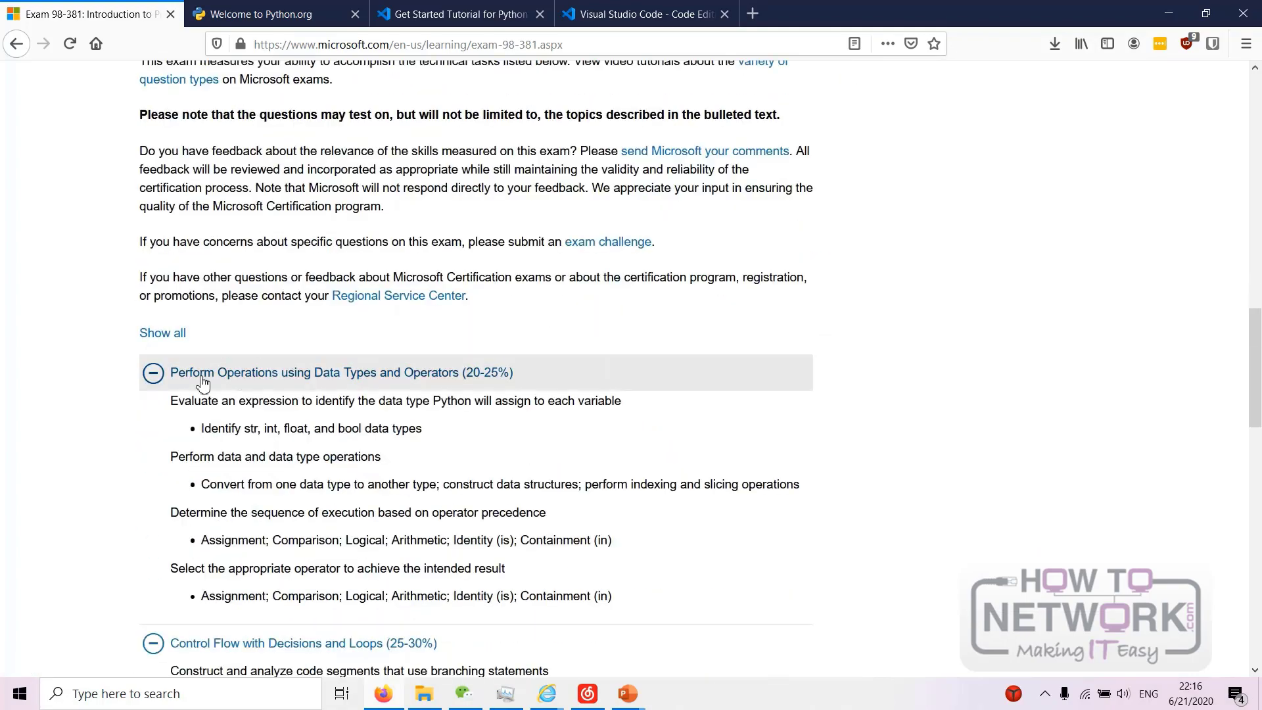
# Step: Toggle the Control Flow section open and closed, then expand Perform Operations using Data Types and Operators
pyautogui.click(203, 382)
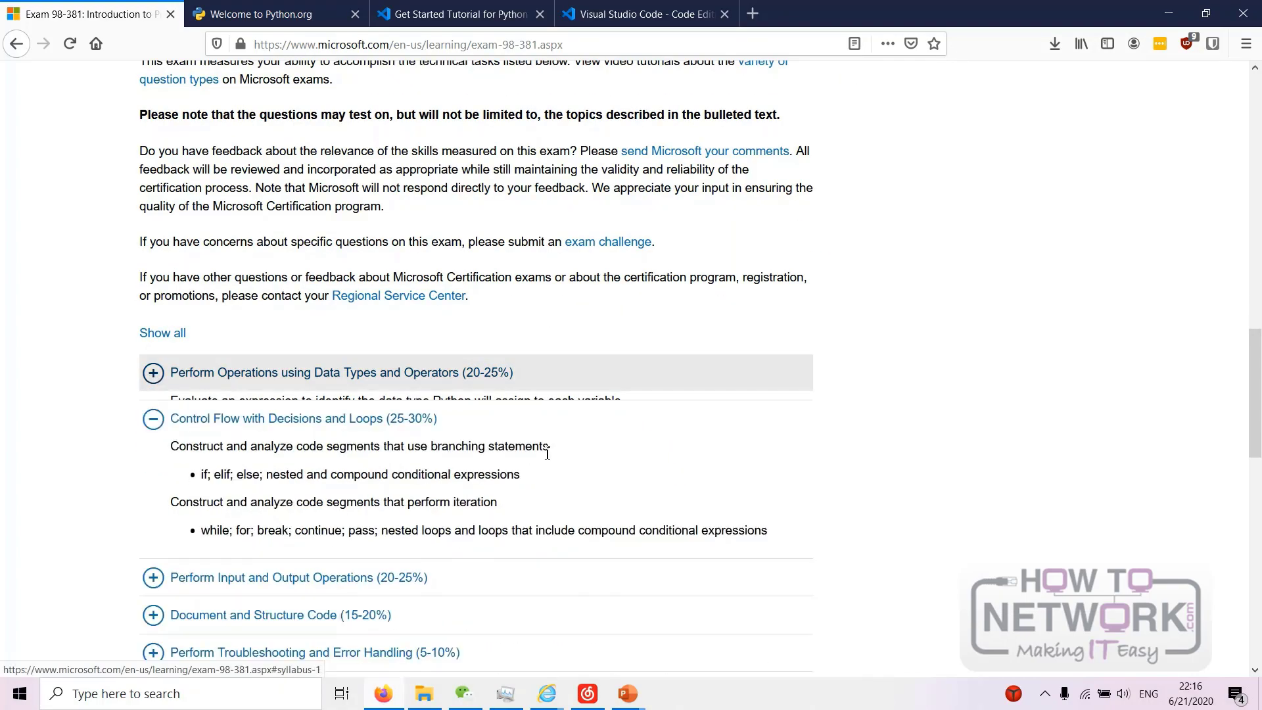
pyautogui.click(152, 427)
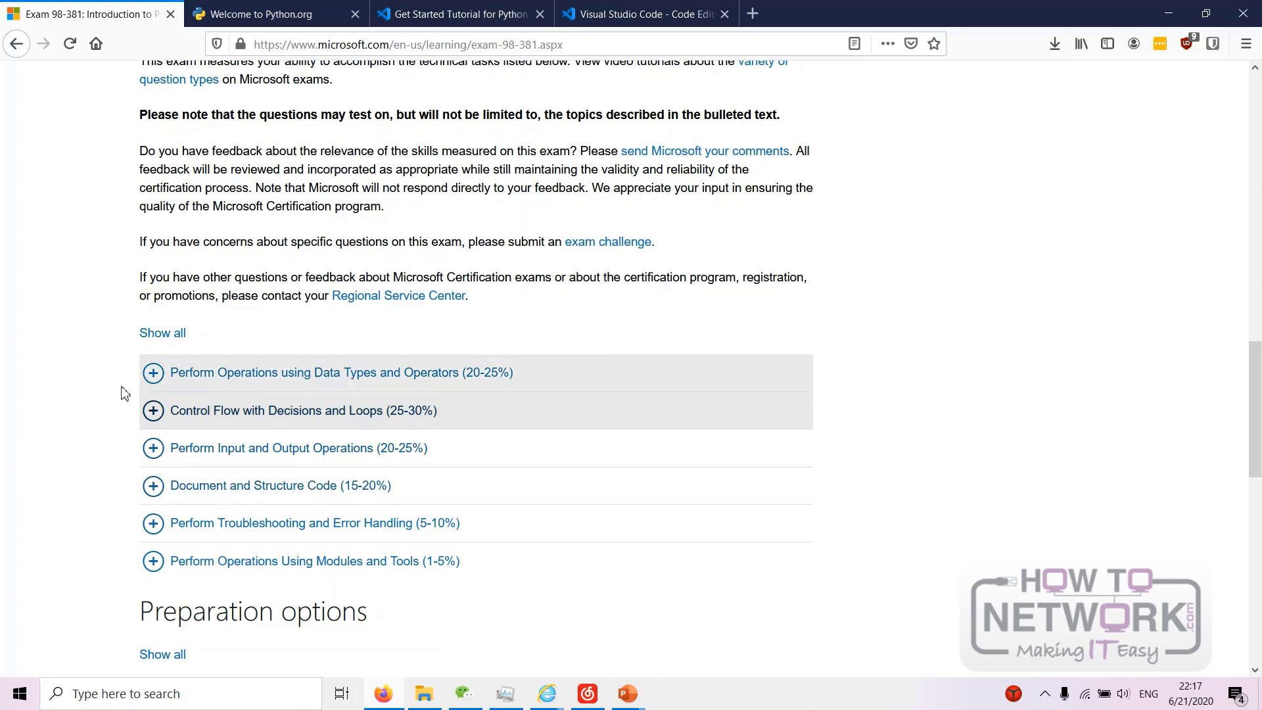
pyautogui.click(152, 412)
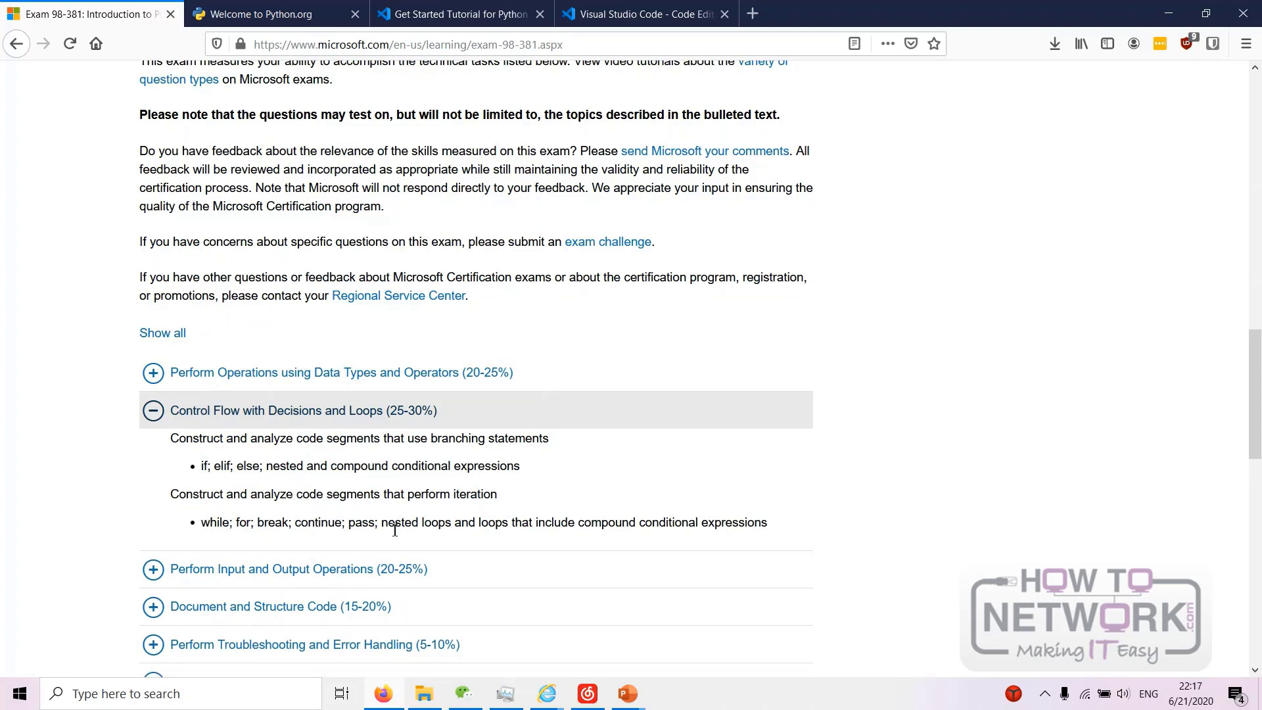
pyautogui.click(162, 428)
pyautogui.click(174, 372)
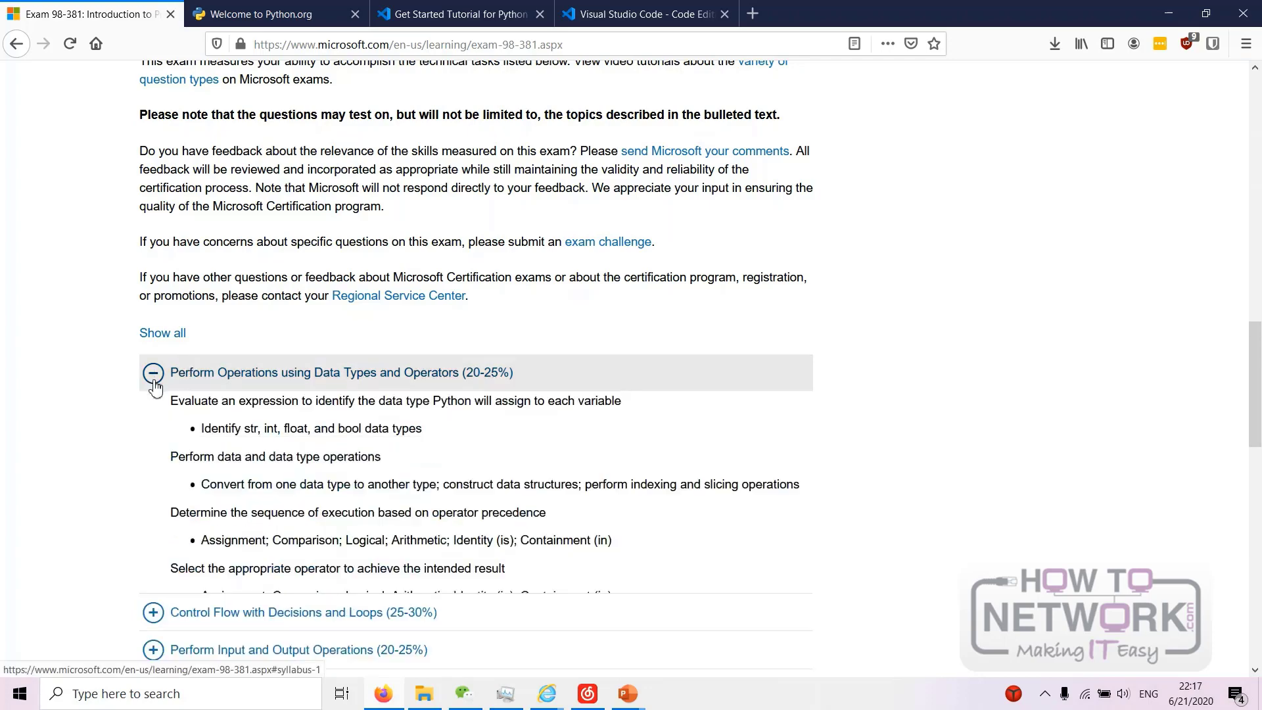
pyautogui.scroll(-4, 433, 421)
# Step: Reveal the What you'll need bullets (any IDE, vscode, Python), then return to Firefox
pyautogui.moveTo(628, 694)
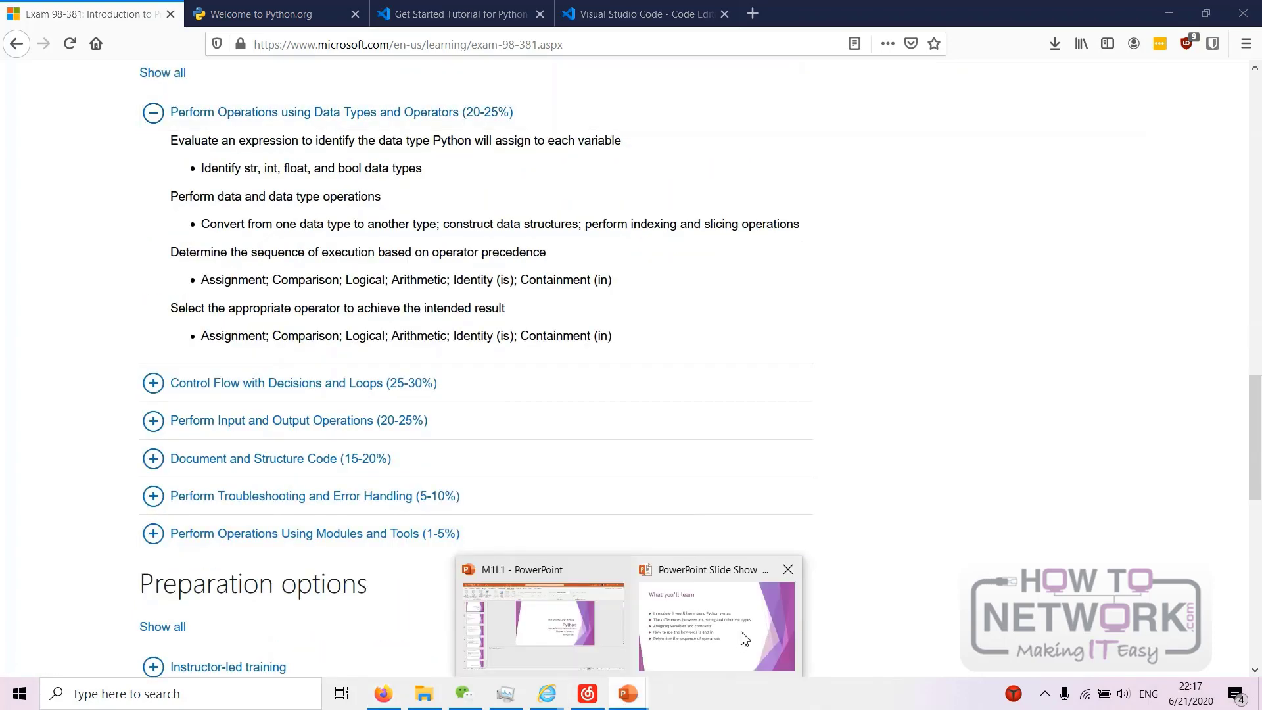
pyautogui.click(720, 618)
pyautogui.press('Right')
pyautogui.press('Right')
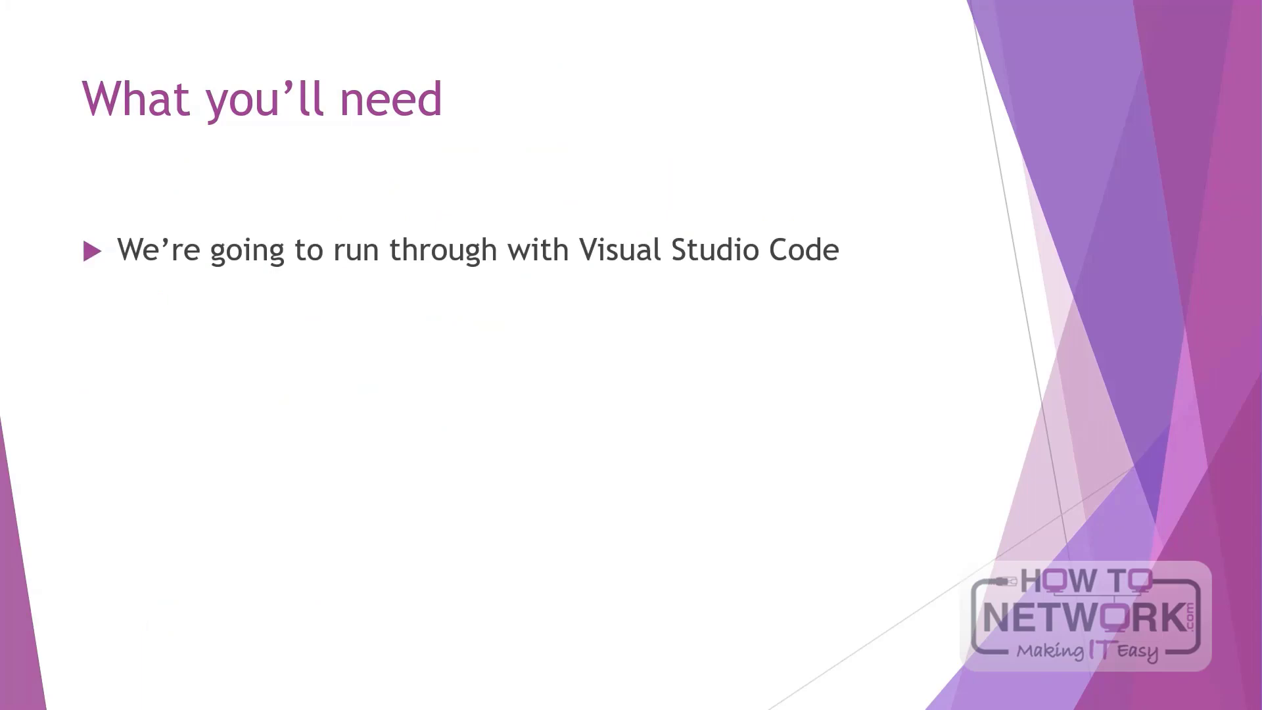
pyautogui.press('Right')
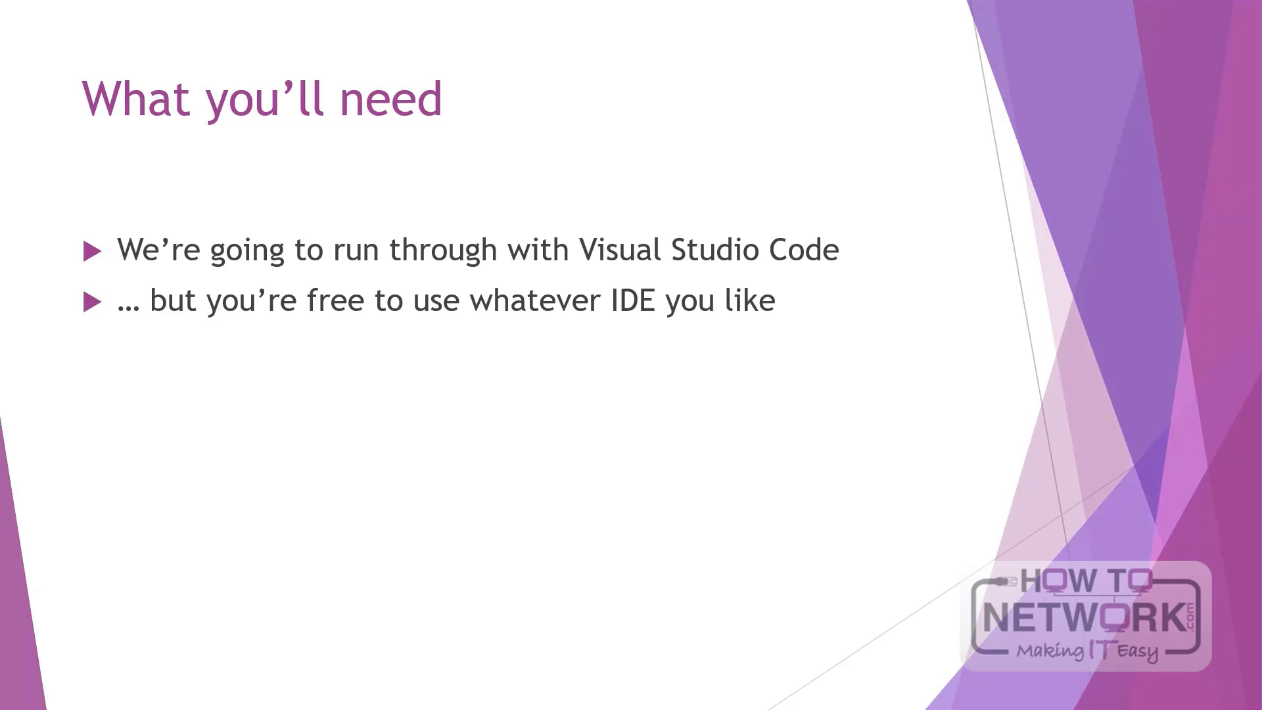
pyautogui.press('Right')
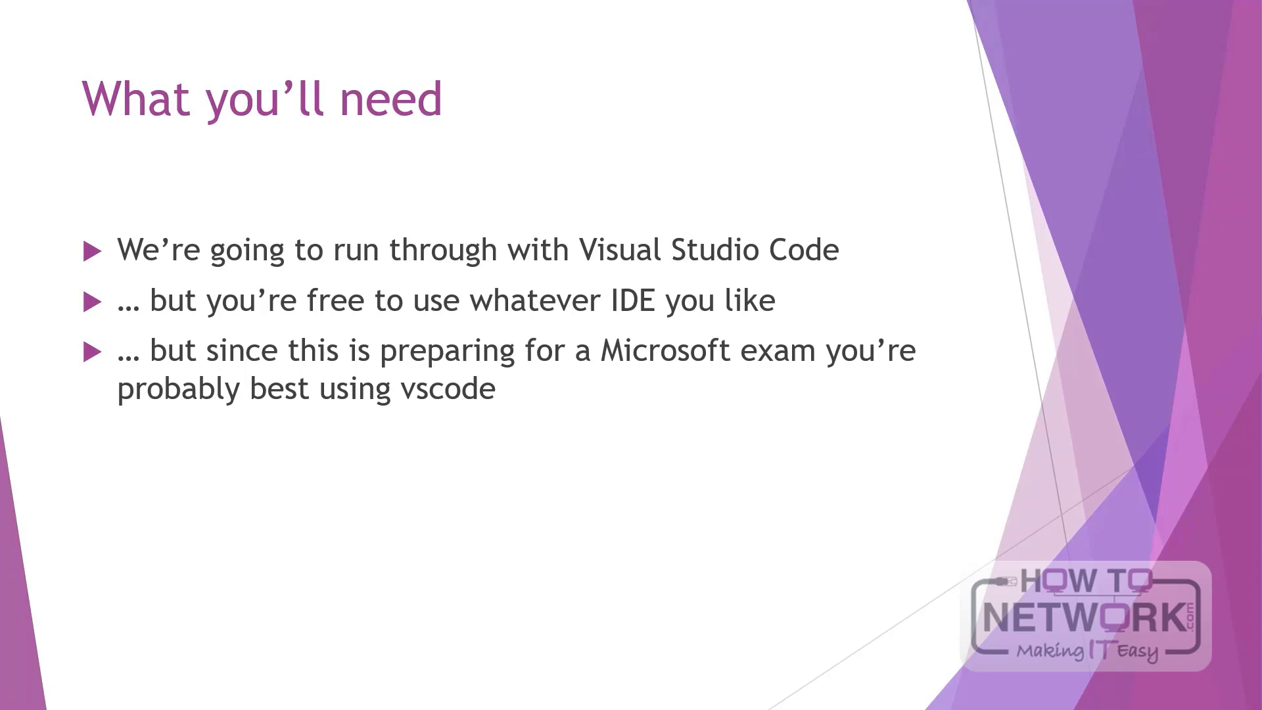
pyautogui.press('Right')
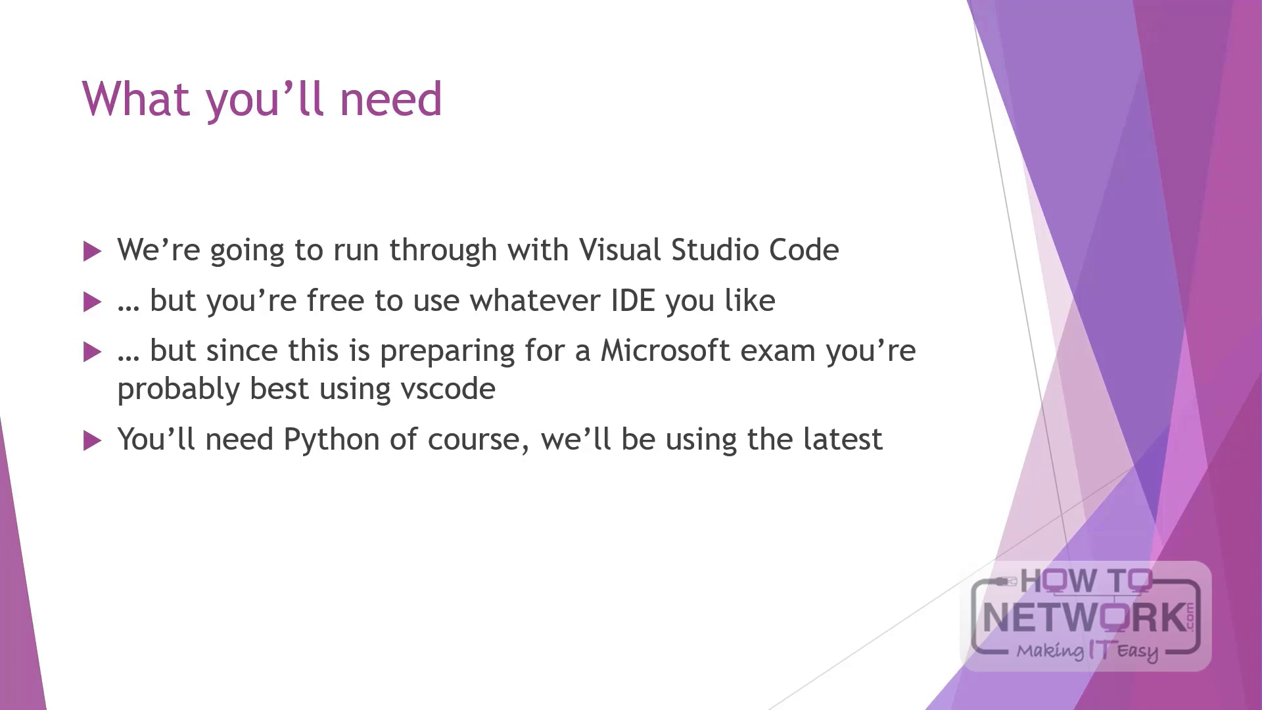
pyautogui.hotkey('alt', 'Tab')
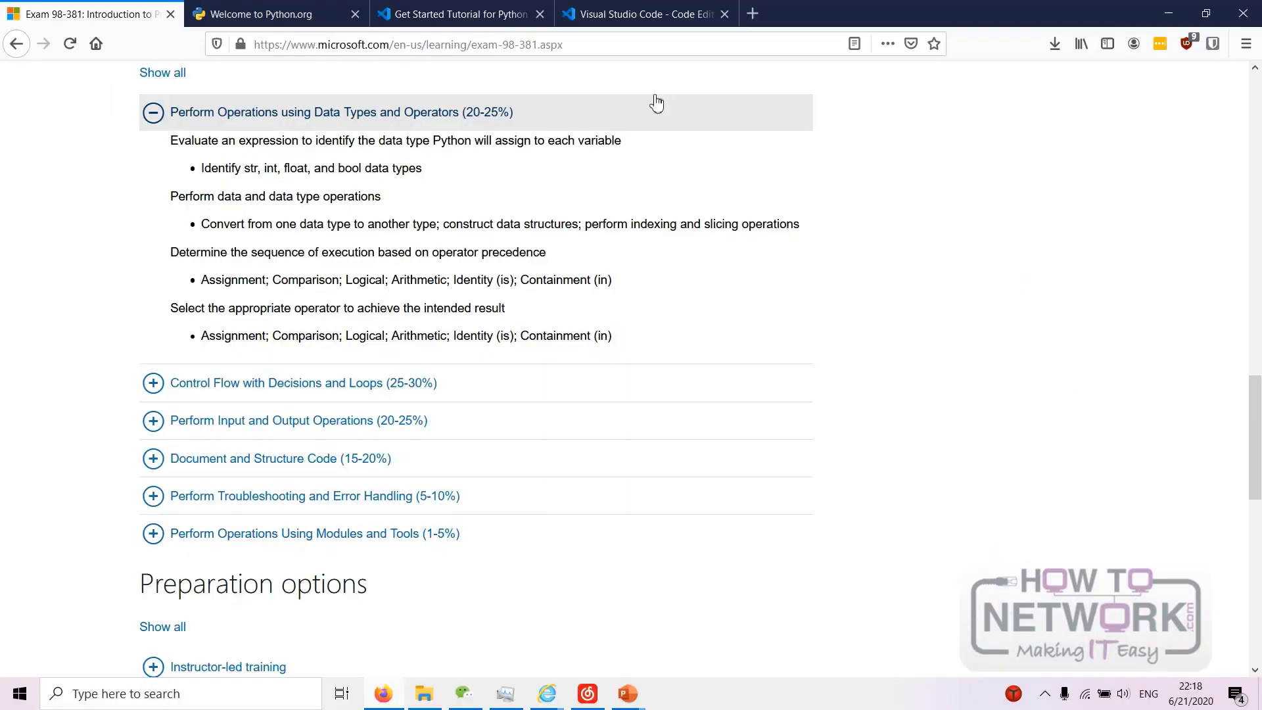
# Step: Go to the python.org tab and open the Python 3.8.3 release page
pyautogui.click(274, 16)
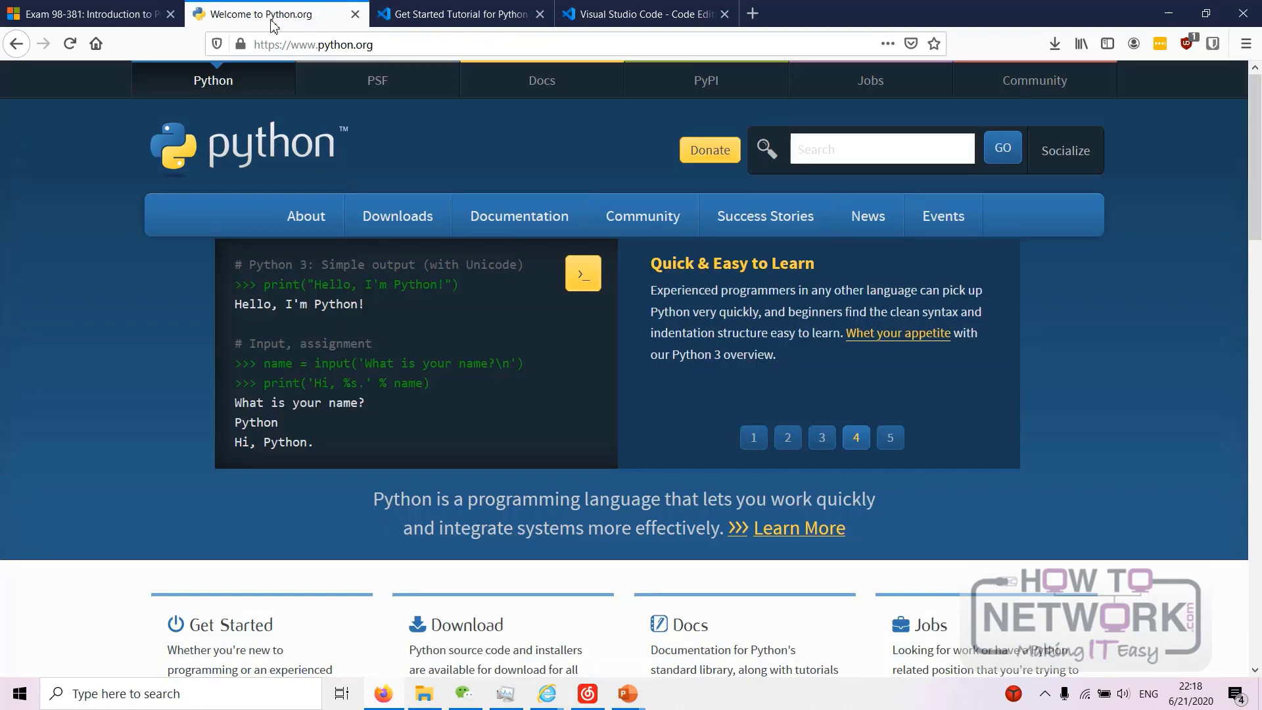
pyautogui.click(299, 53)
pyautogui.click(423, 50)
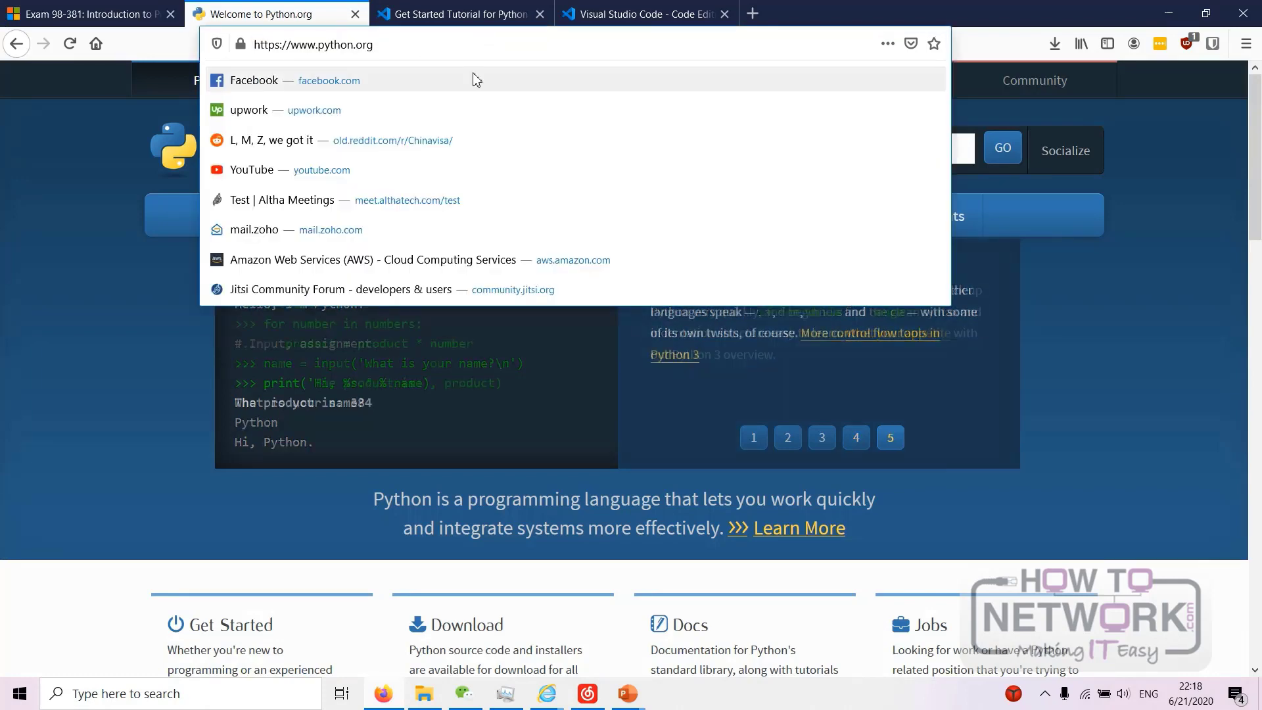
pyautogui.click(8, 226)
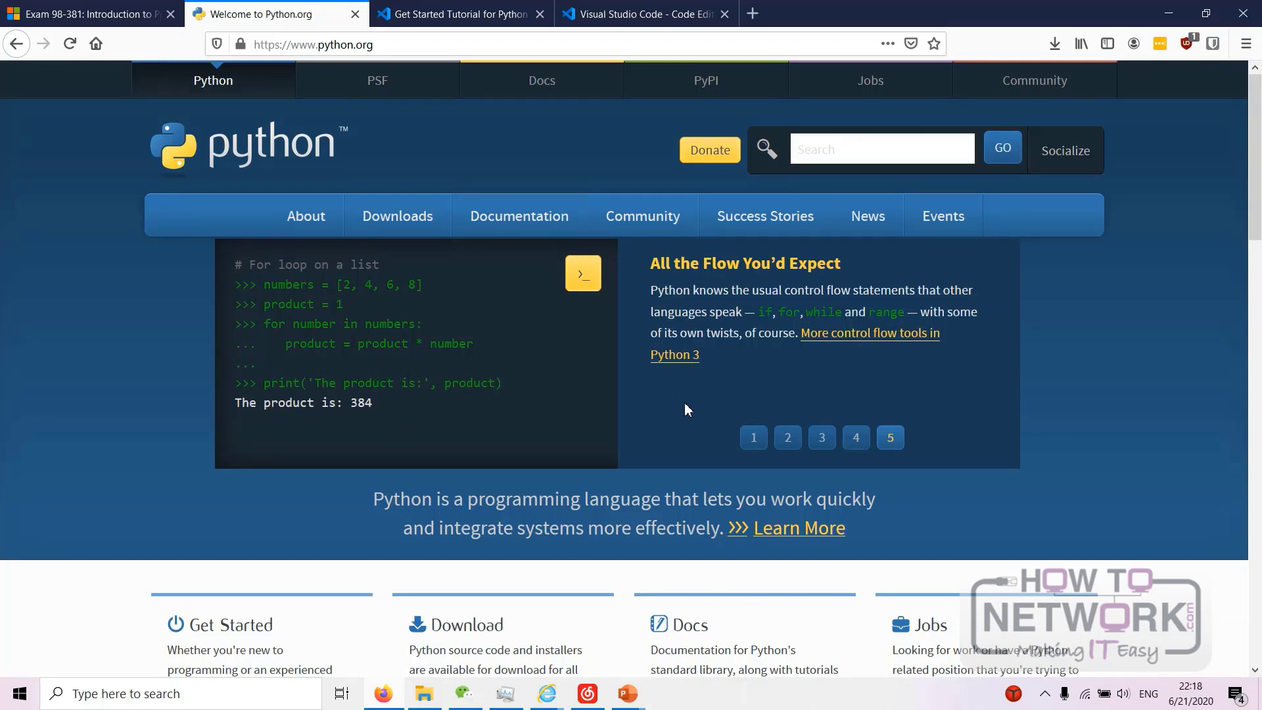
pyautogui.scroll(-3, 635, 388)
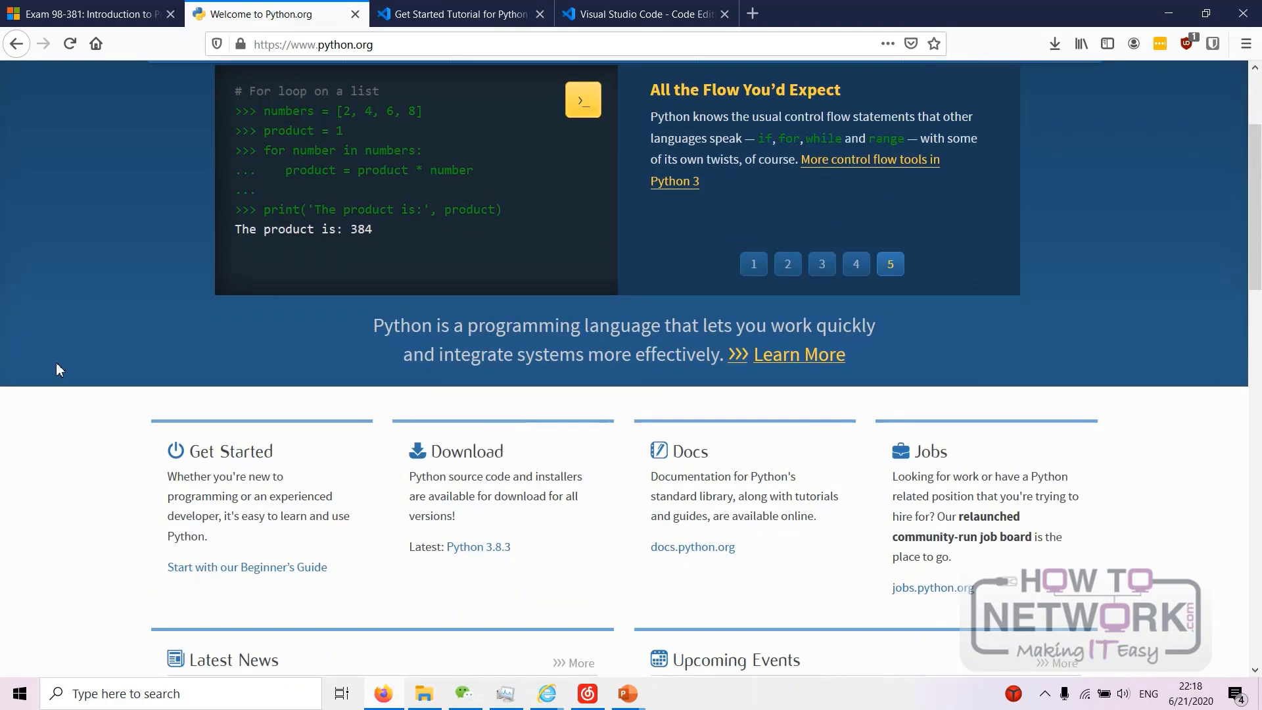
pyautogui.scroll(2, 578, 499)
pyautogui.scroll(-3, 331, 311)
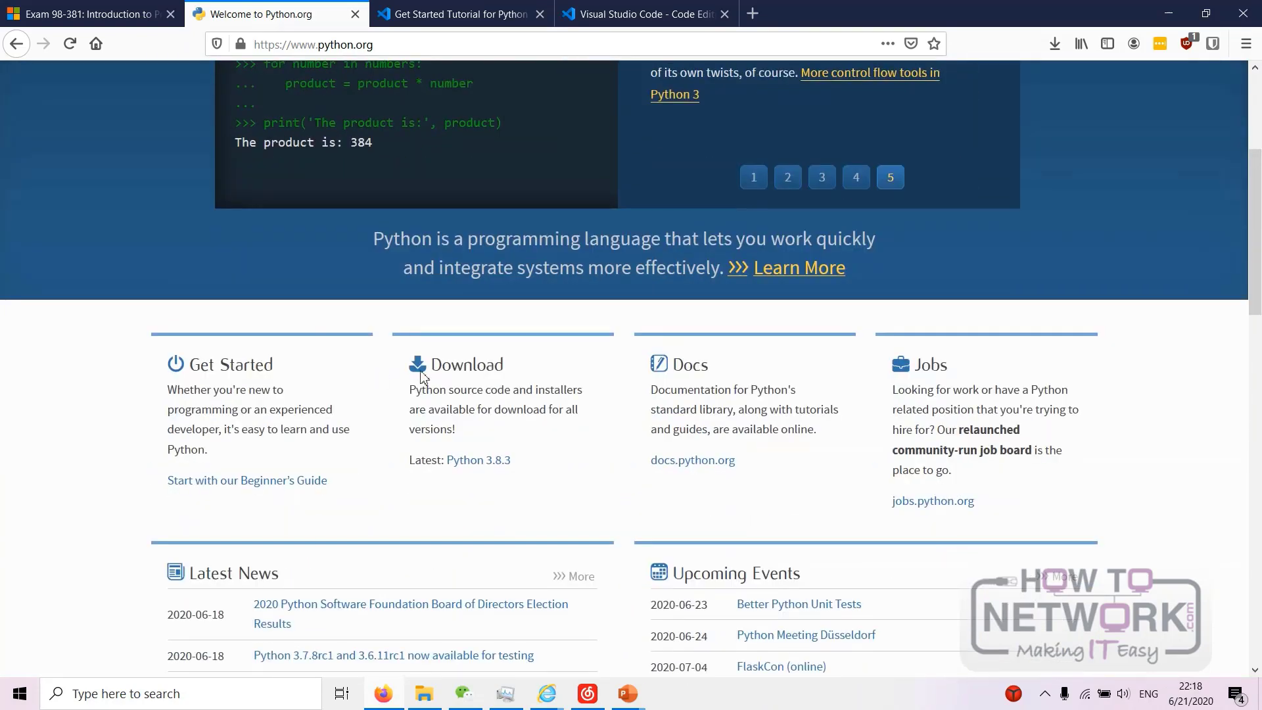
pyautogui.moveTo(470, 376); pyautogui.dragTo(480, 467)
pyautogui.click(479, 462)
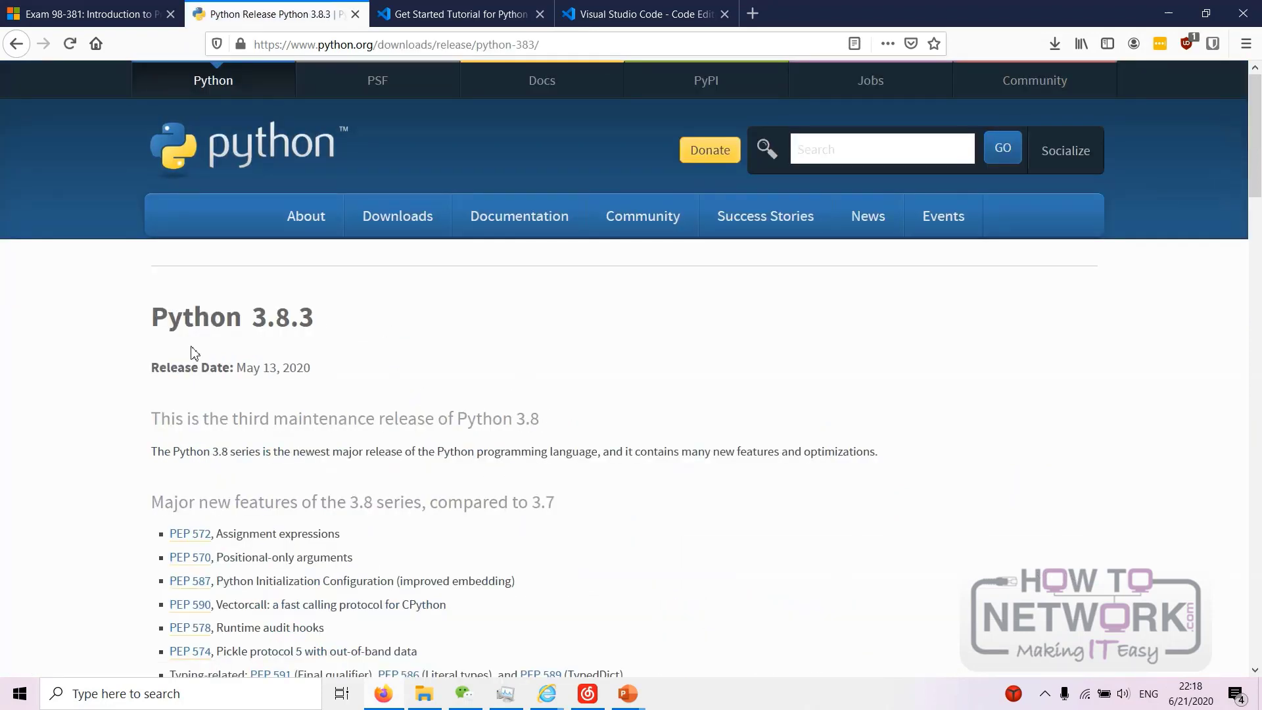
# Step: Save the Windows x86-64 installer python-3.8.3-amd64.exe, cancel it in Downloads, and move to the VS Code site
pyautogui.scroll(-9, 304, 422)
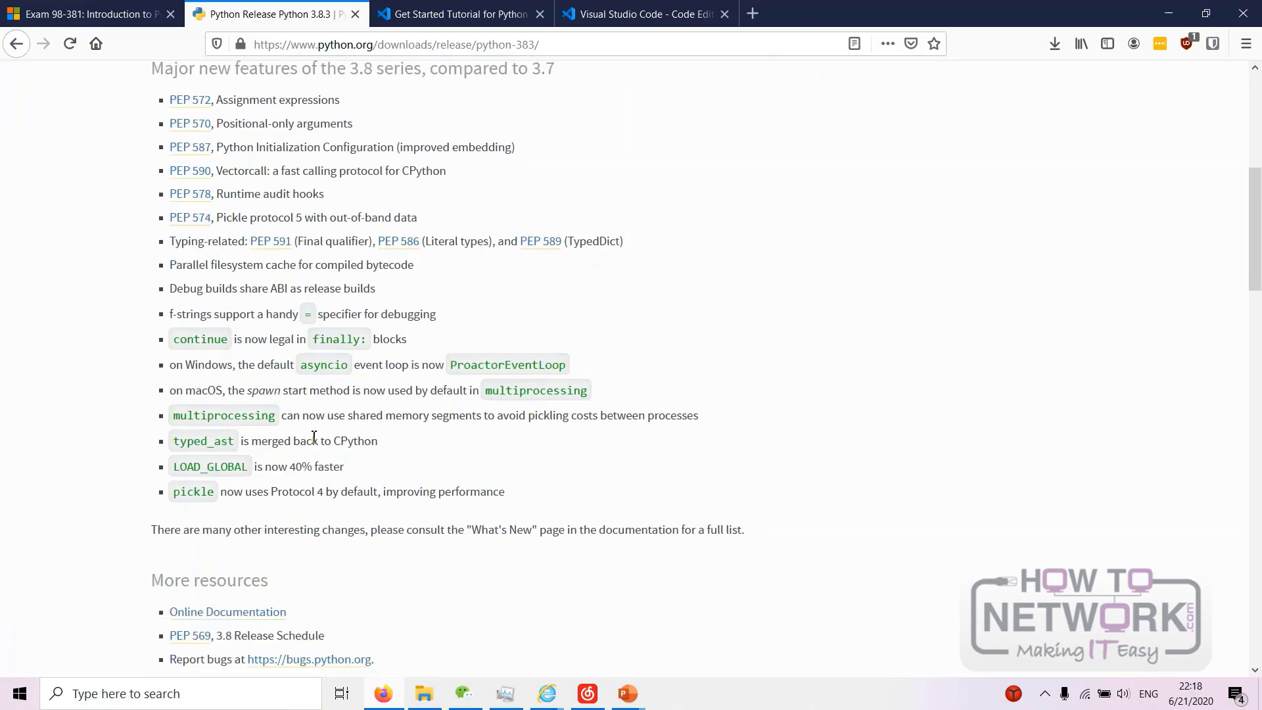
pyautogui.scroll(-15, 433, 510)
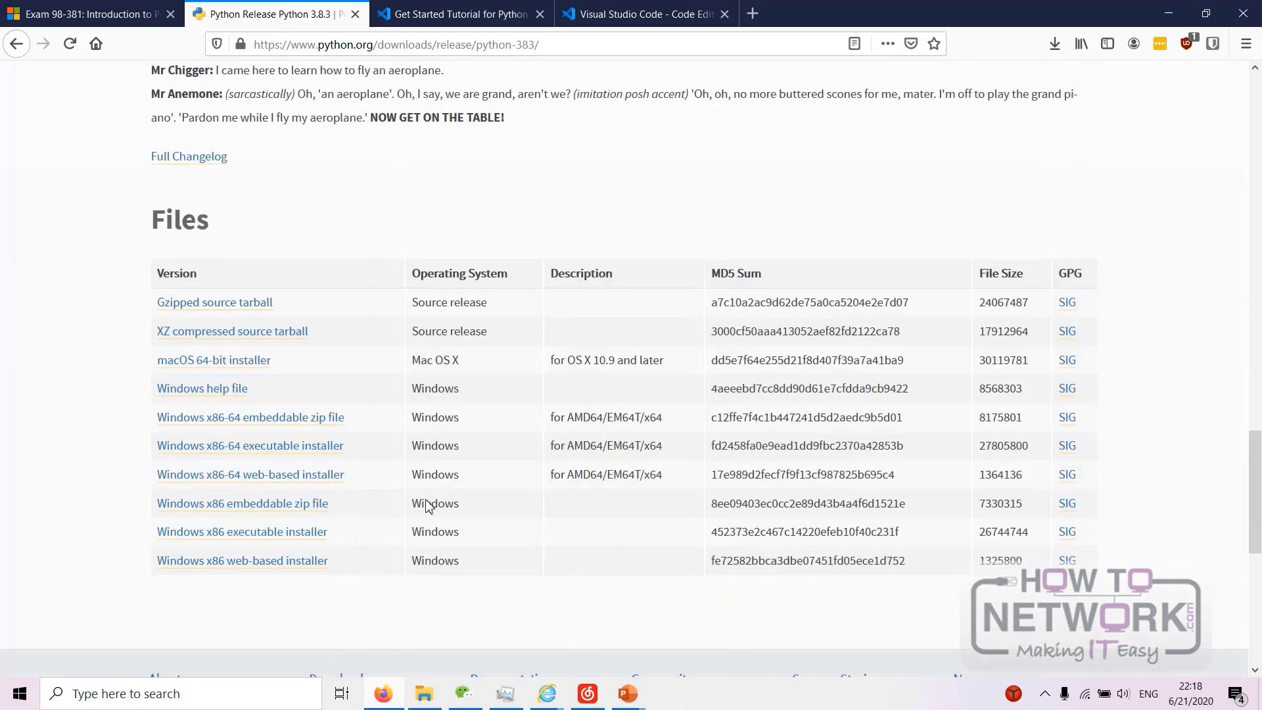
pyautogui.moveTo(192, 158); pyautogui.dragTo(486, 257)
pyautogui.click(84, 290)
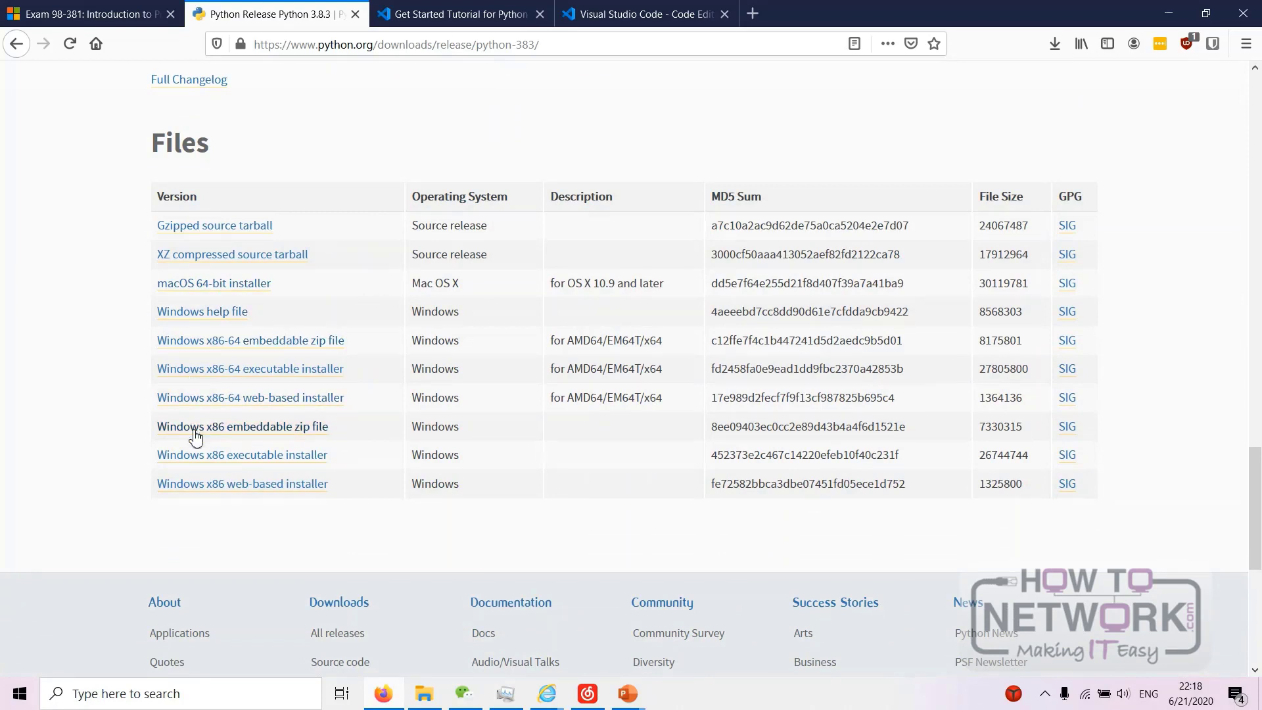
pyautogui.click(314, 375)
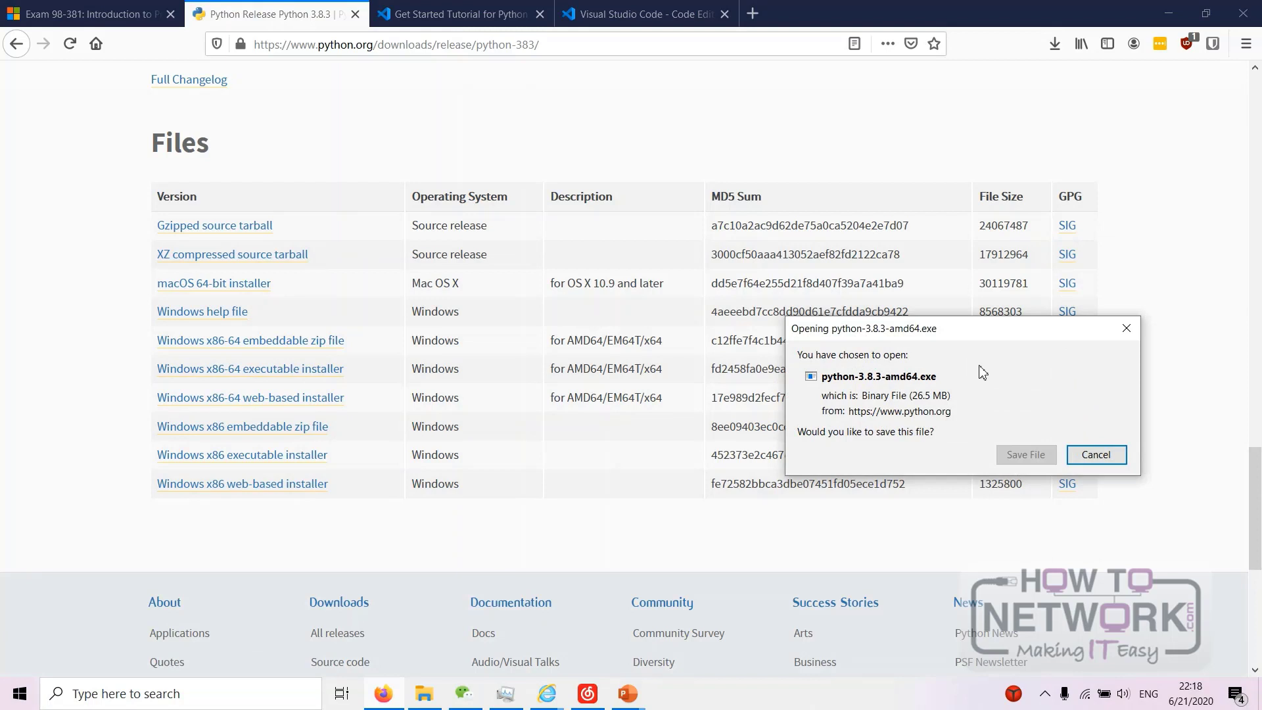
pyautogui.click(747, 422)
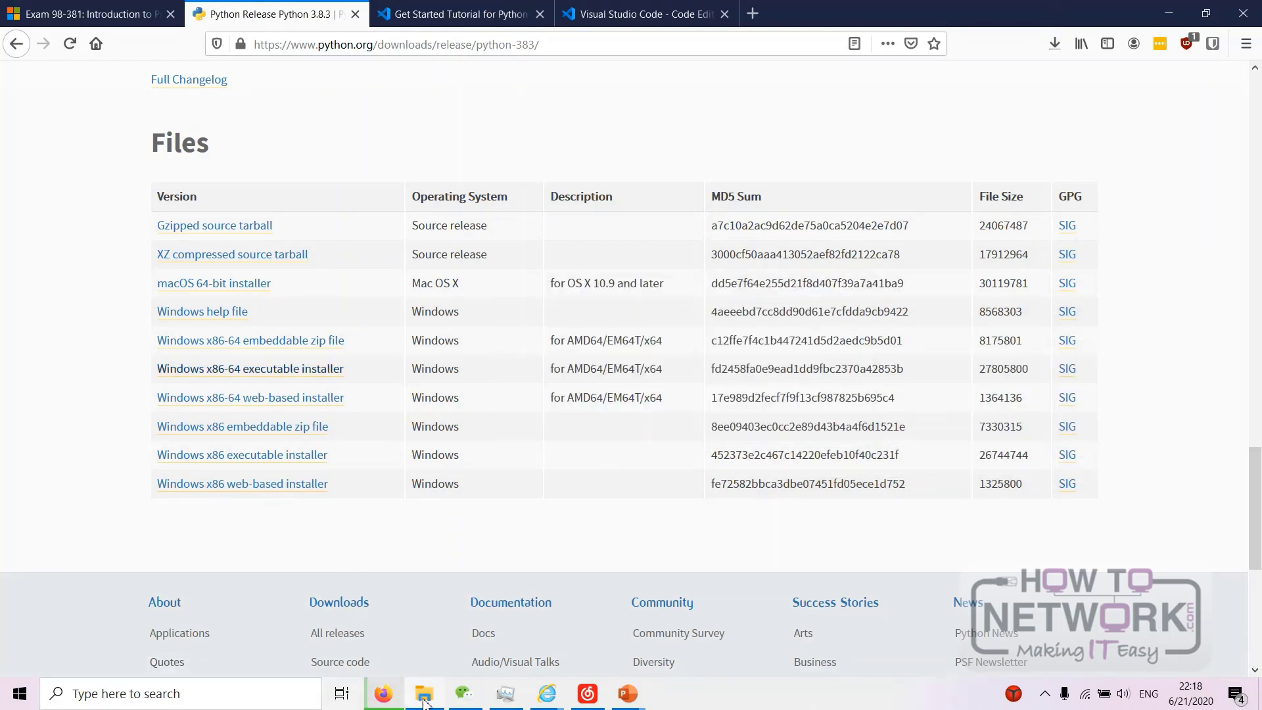
pyautogui.click(1054, 43)
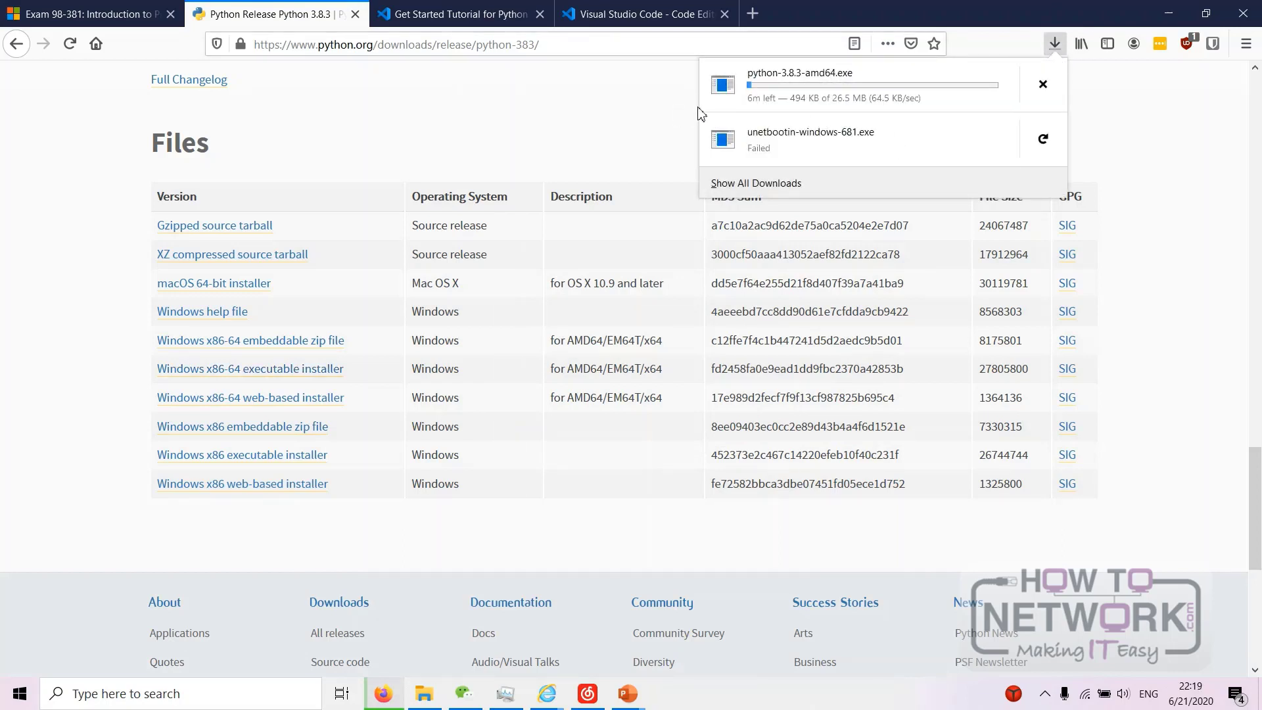
pyautogui.click(1043, 84)
pyautogui.click(533, 172)
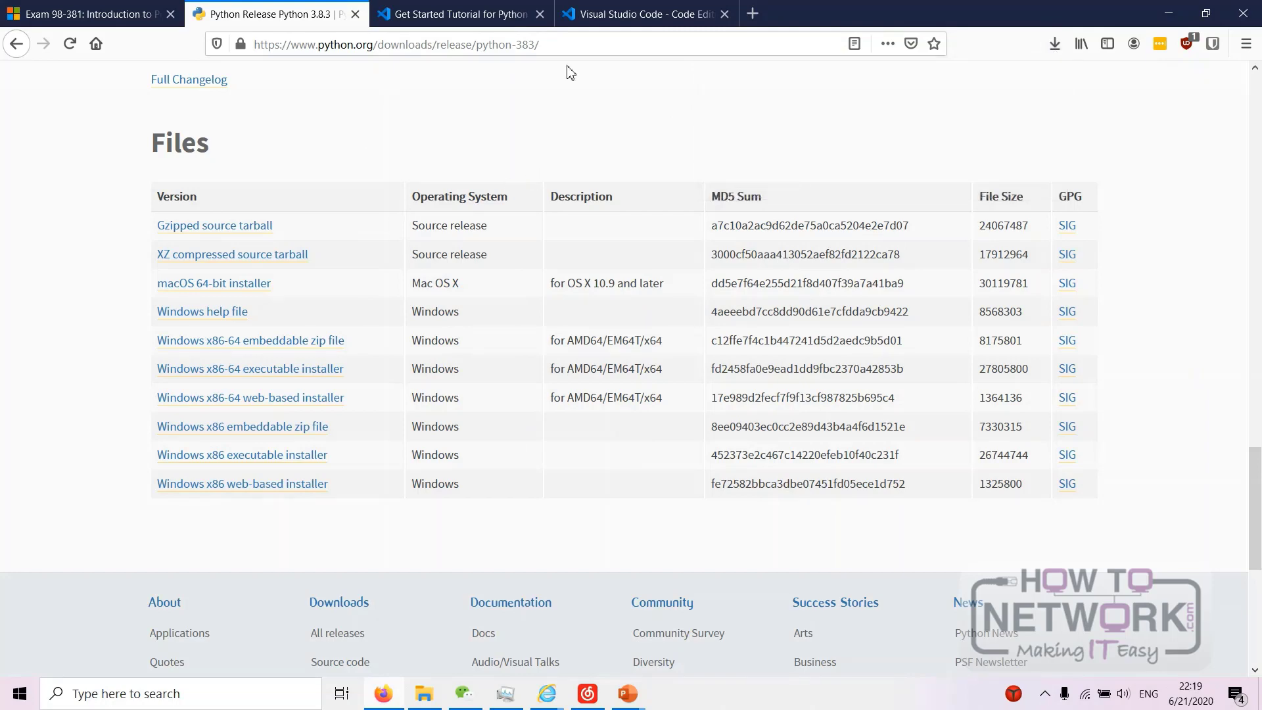
pyautogui.click(618, 16)
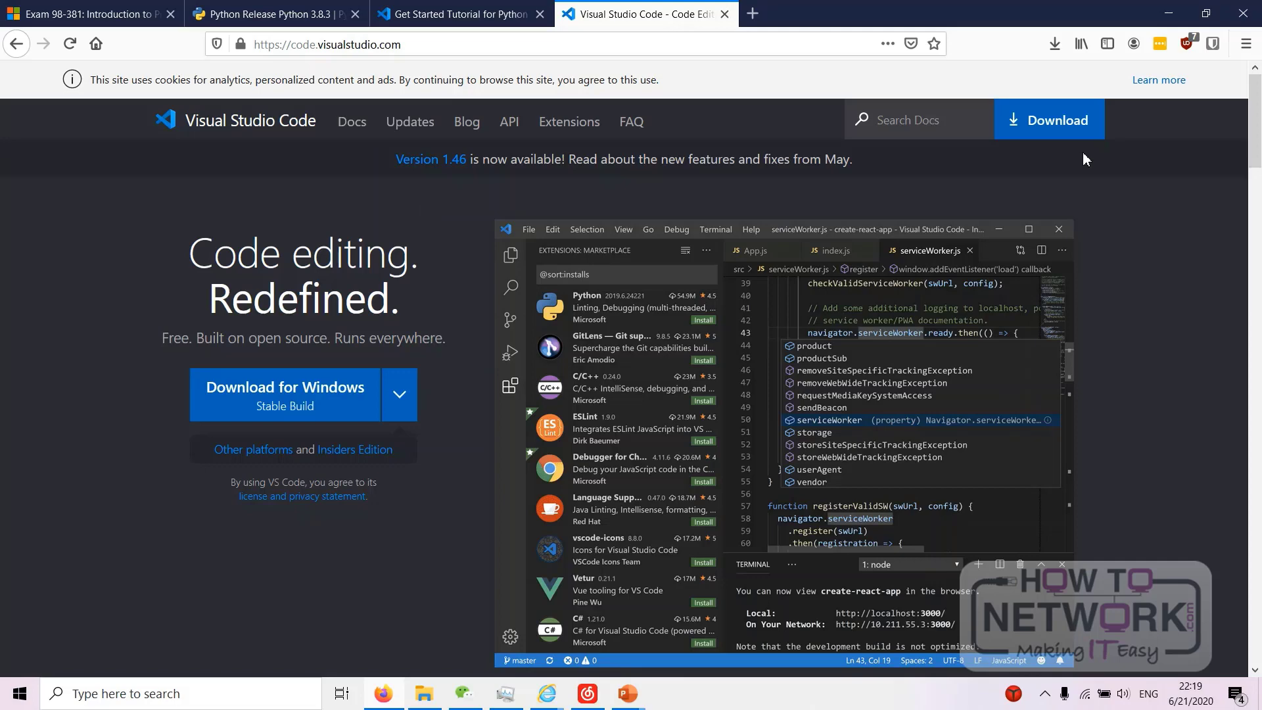
# Step: Start the VS Code for Windows download and decline saving the installer
pyautogui.click(300, 45)
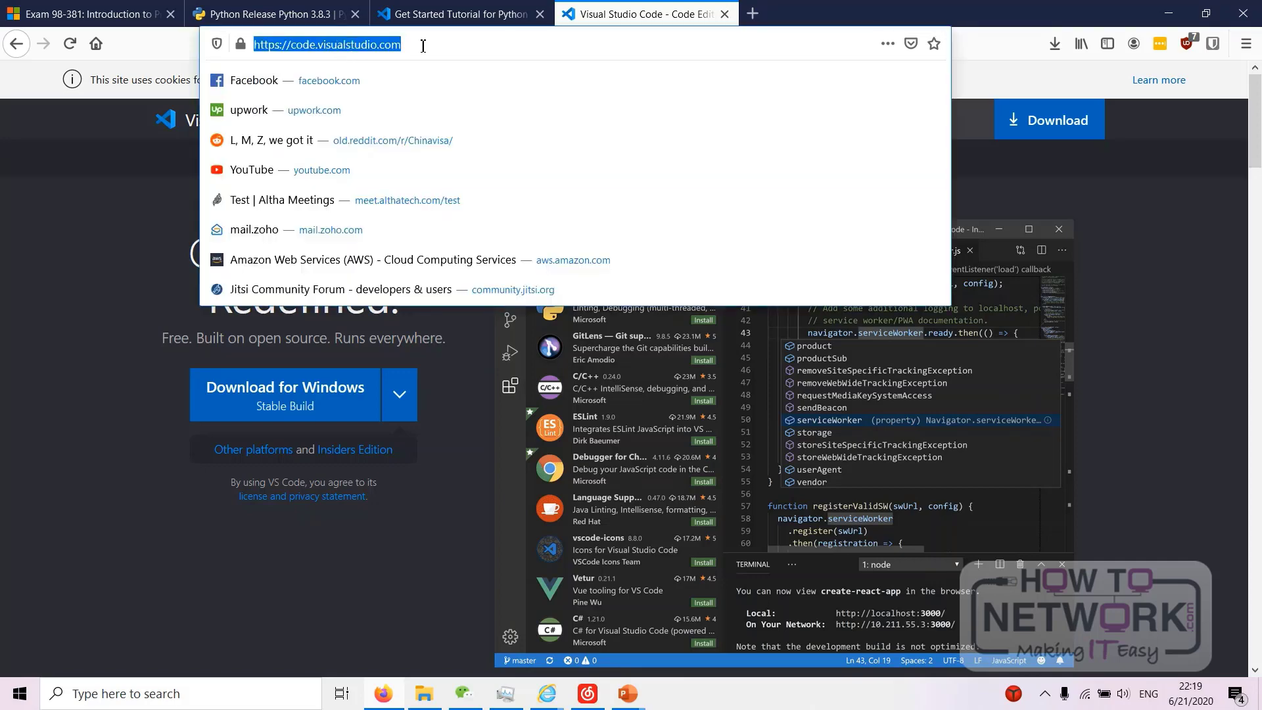
pyautogui.click(59, 204)
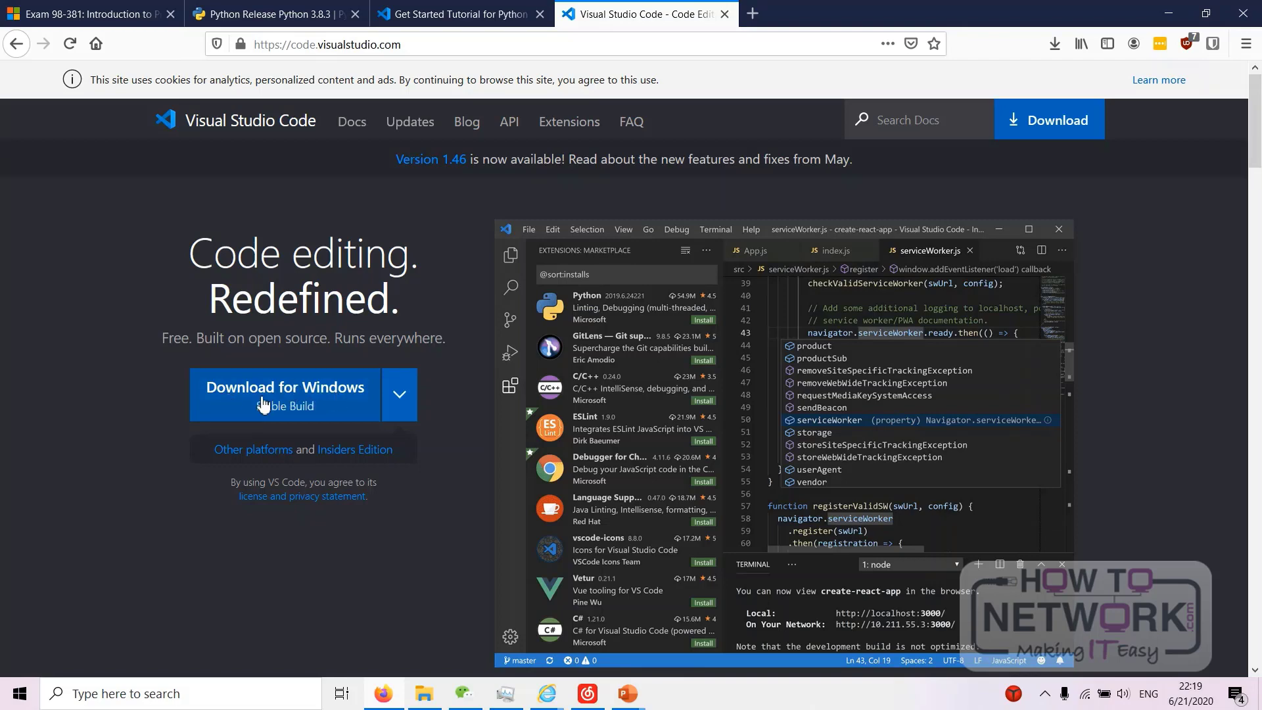
pyautogui.click(303, 405)
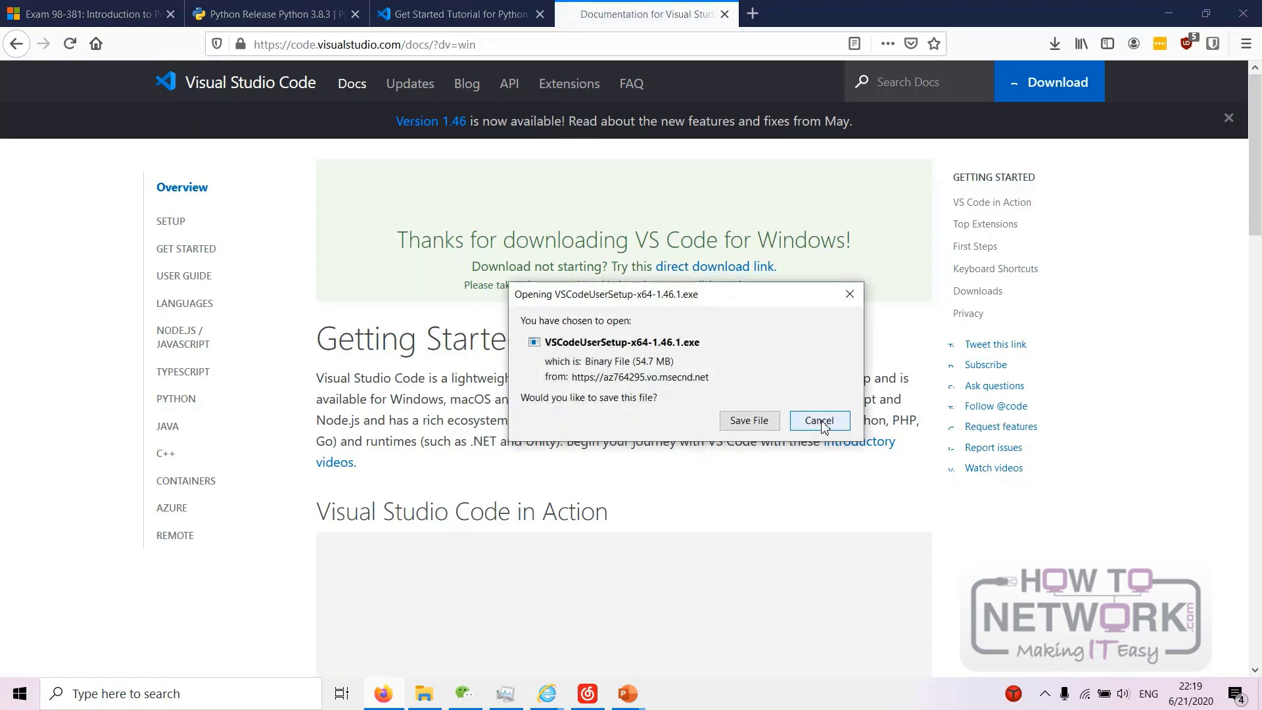
pyautogui.click(825, 427)
# Step: Open the Start menu, close it, and focus the taskbar search field
pyautogui.click(15, 697)
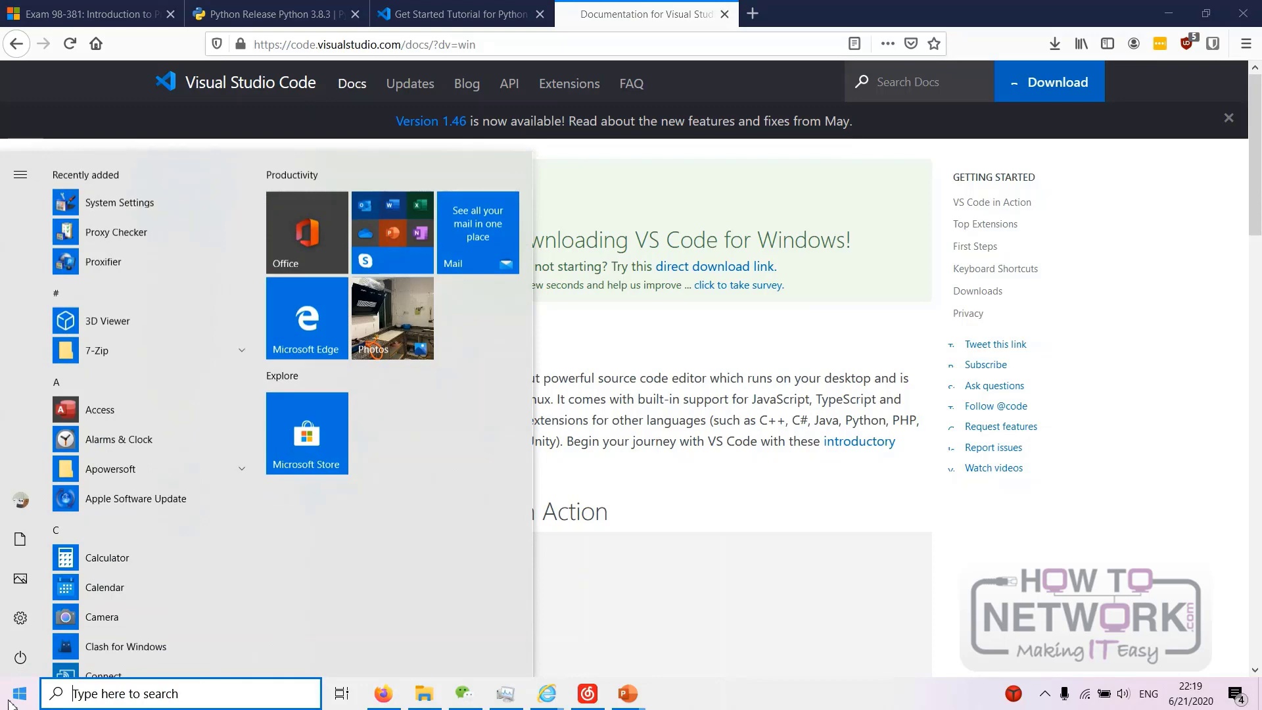
pyautogui.click(806, 383)
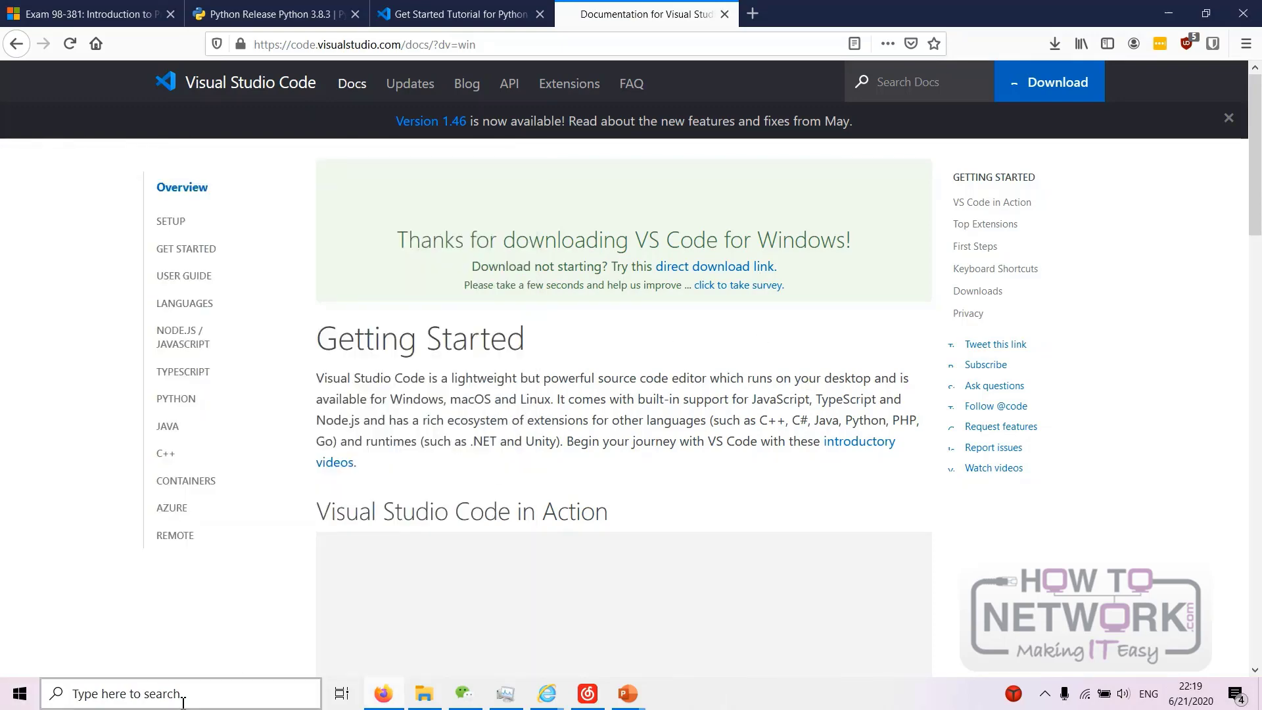
pyautogui.click(125, 693)
pyautogui.click(19, 695)
# Step: Launch VS Code via a vscode search, then run and cancel the python-3.8.2-amd64-webinstall setup
pyautogui.write('vscode')
pyautogui.click(250, 263)
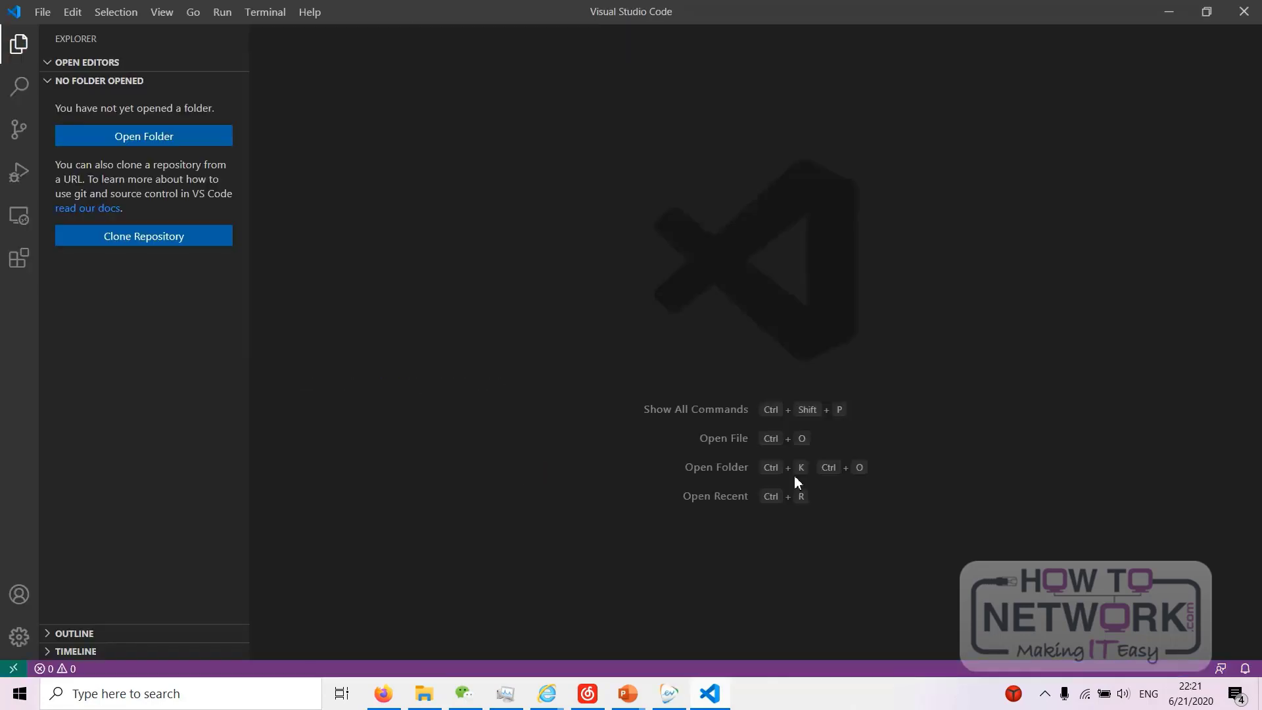
pyautogui.click(434, 698)
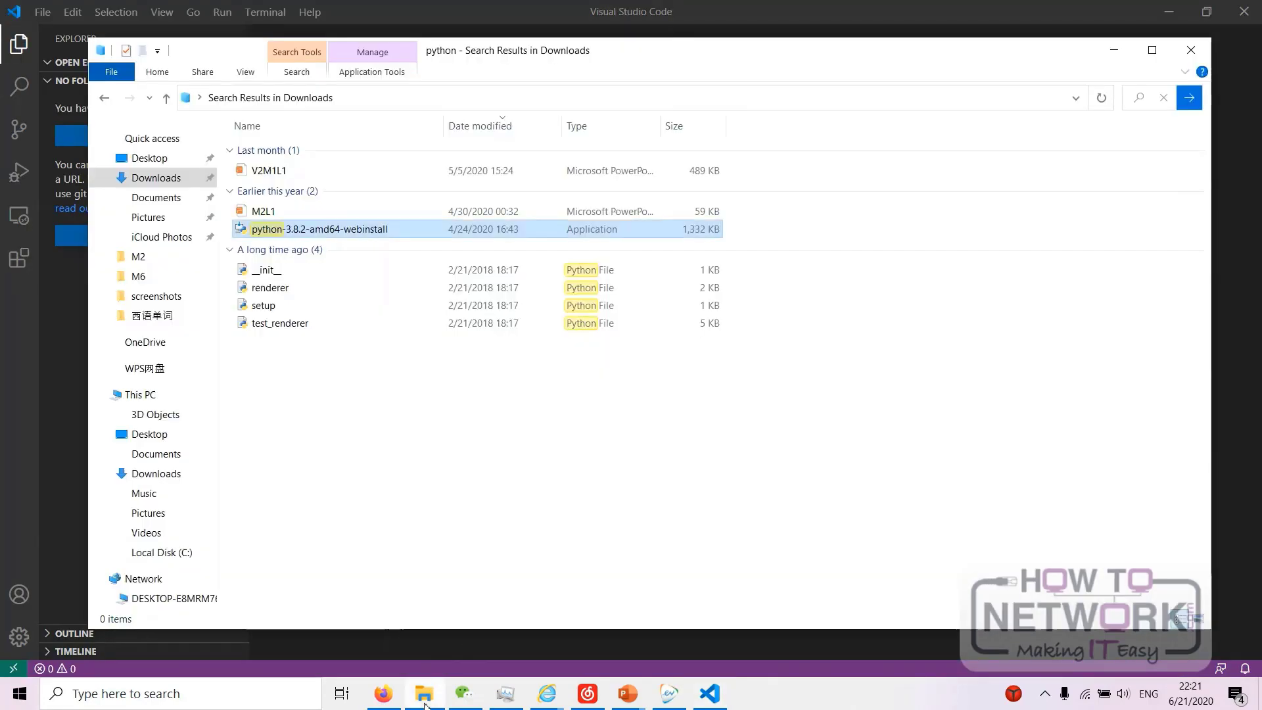
pyautogui.doubleClick(372, 230)
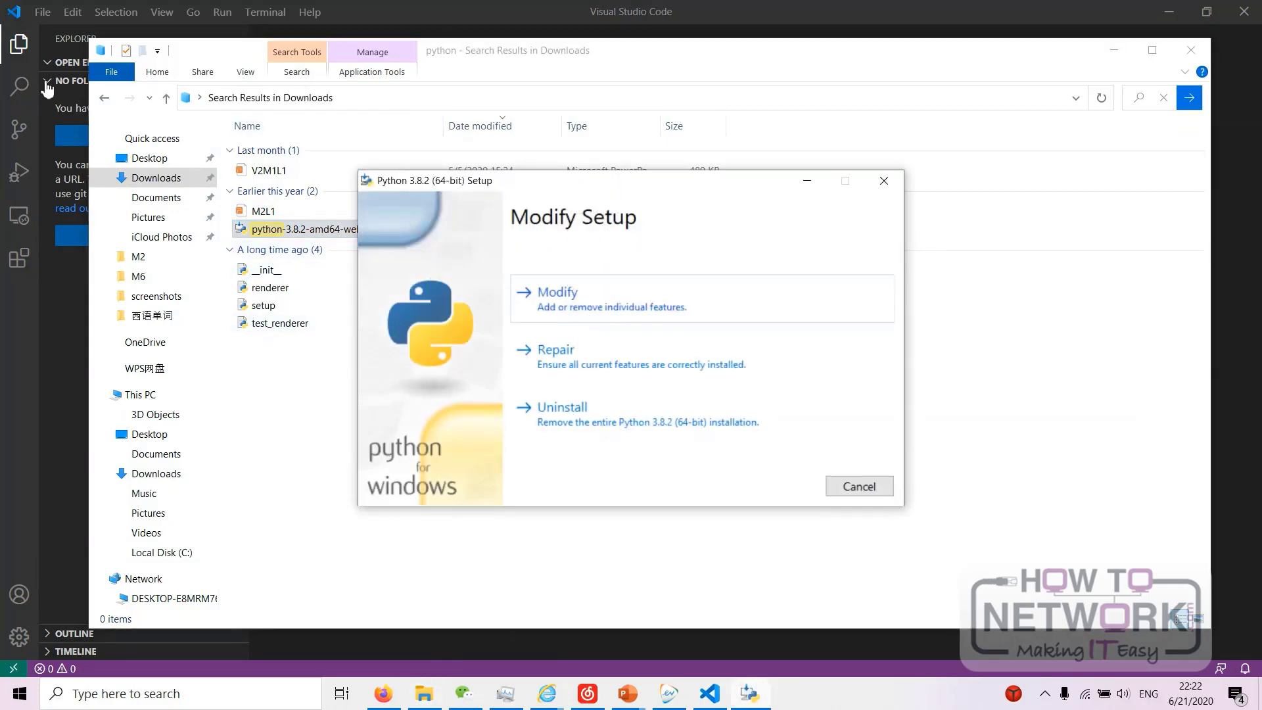
pyautogui.moveTo(648, 190); pyautogui.dragTo(485, 184)
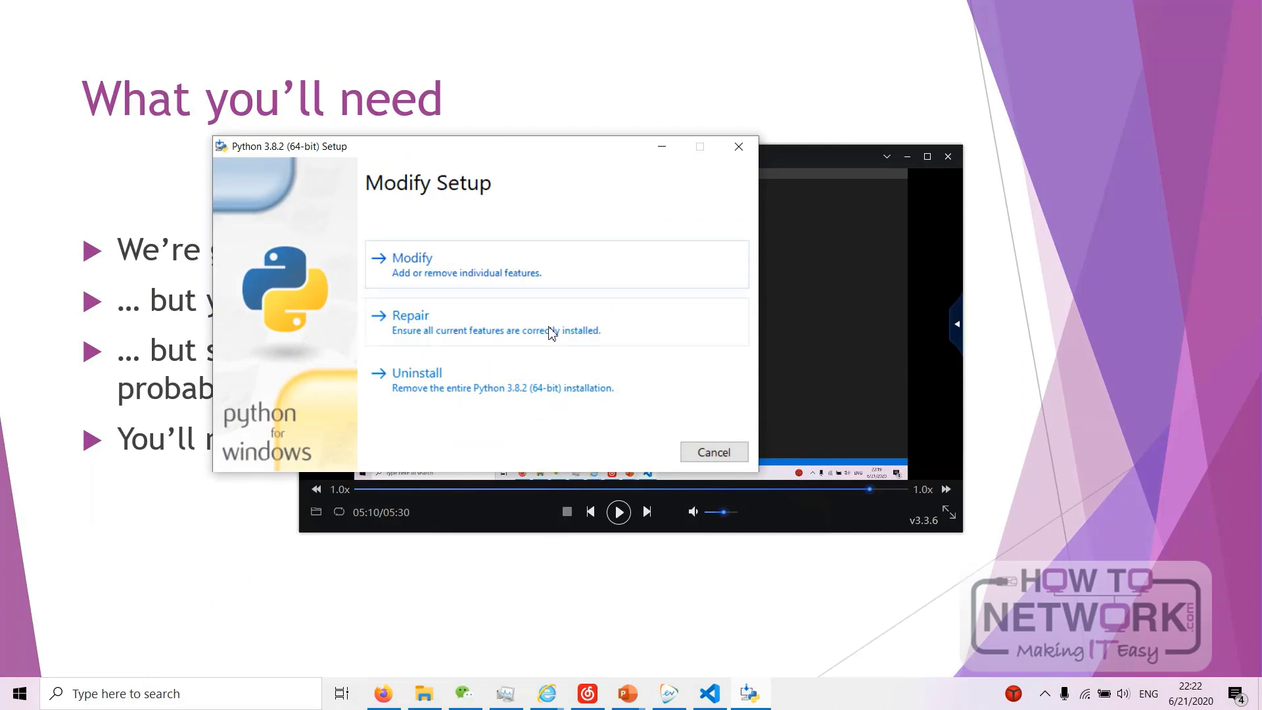
pyautogui.click(721, 457)
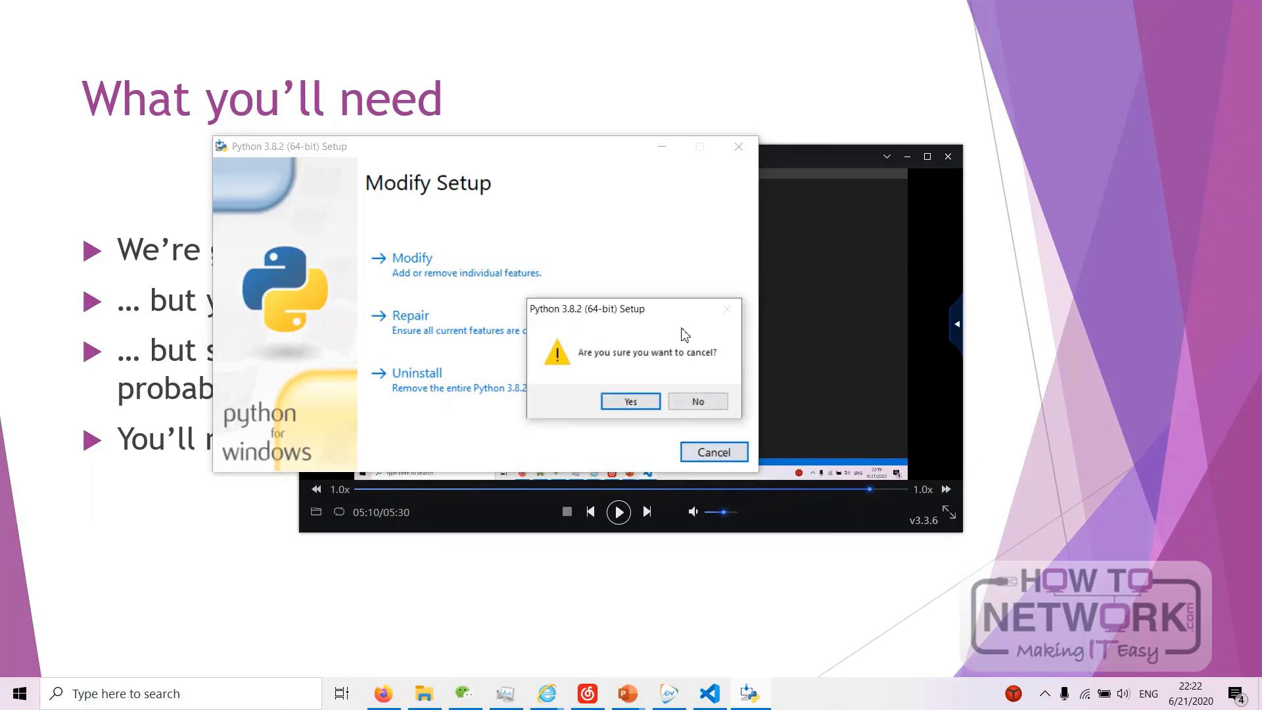
pyautogui.click(642, 402)
pyautogui.click(712, 695)
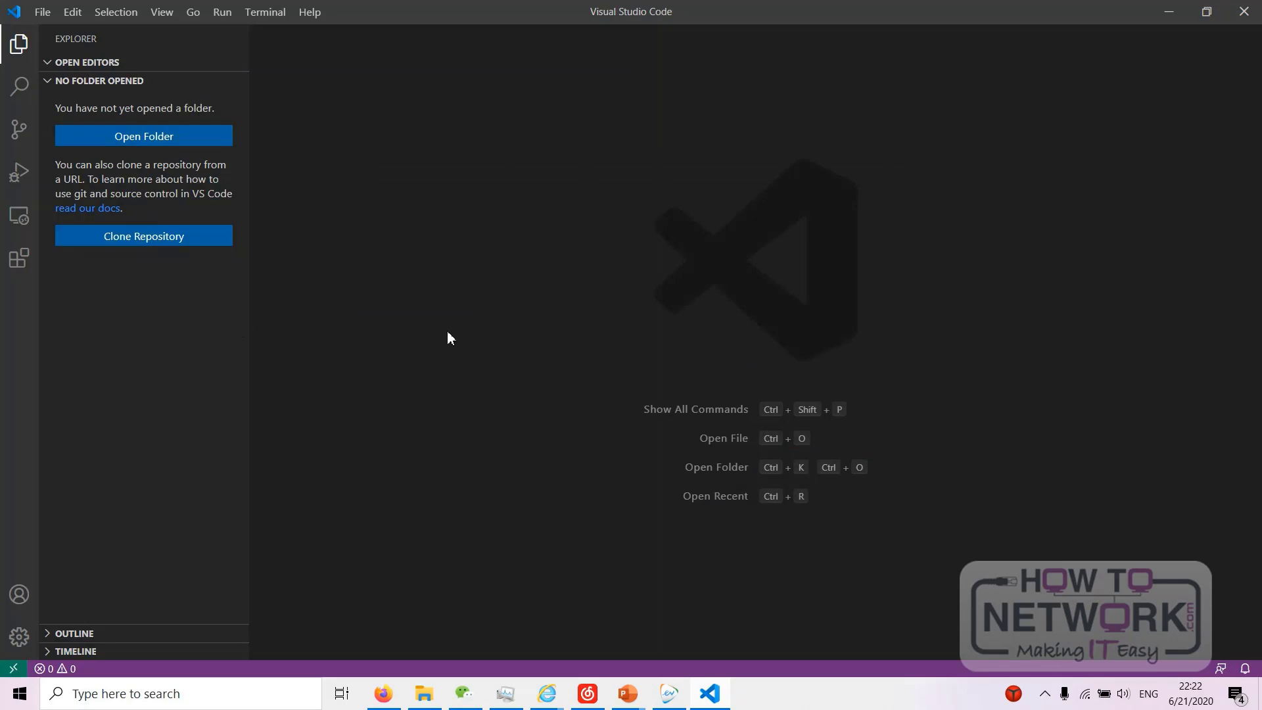
# Step: Search extensions for Py, open Microsoft's Python extension, and reload to enable it
pyautogui.click(16, 258)
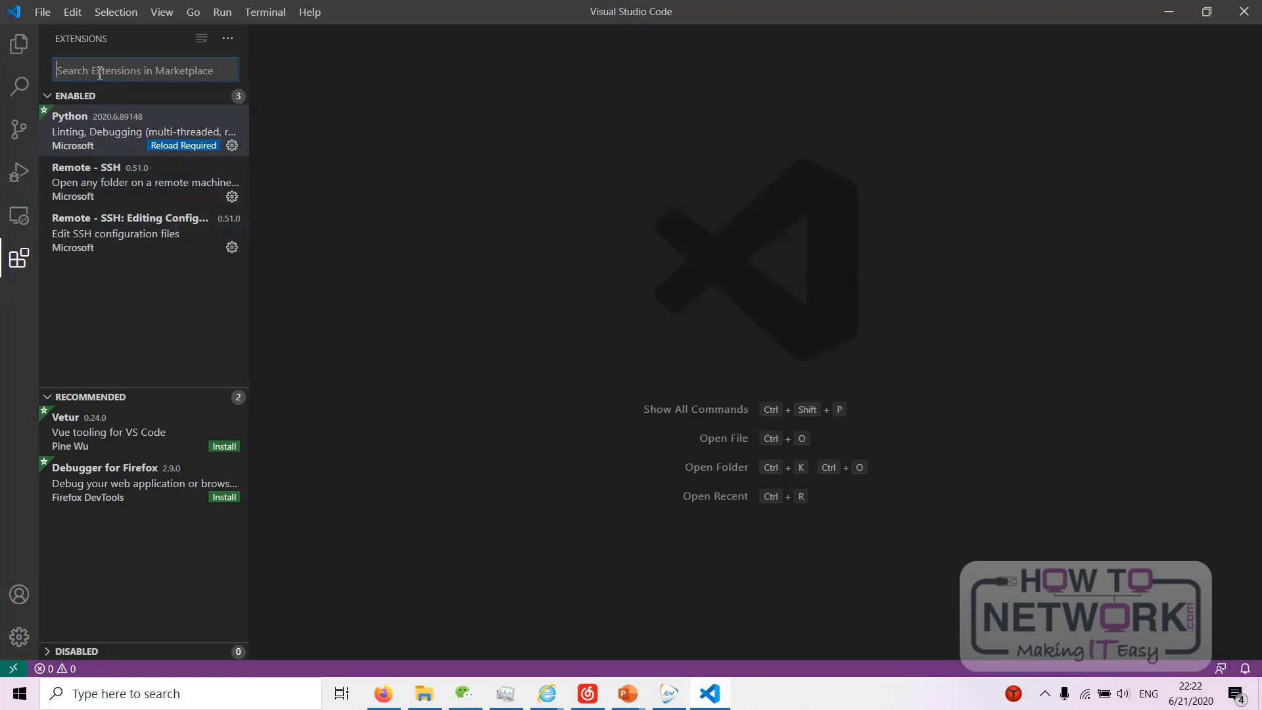
pyautogui.write('Python')
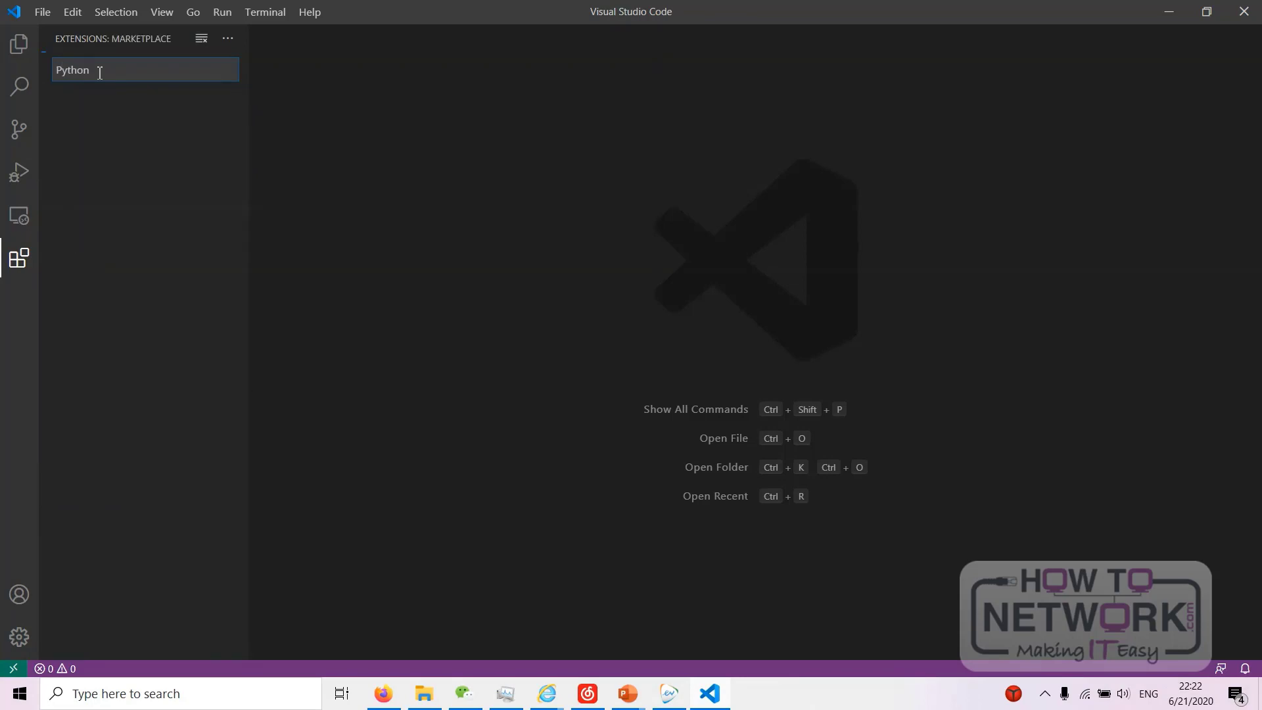
pyautogui.click(138, 133)
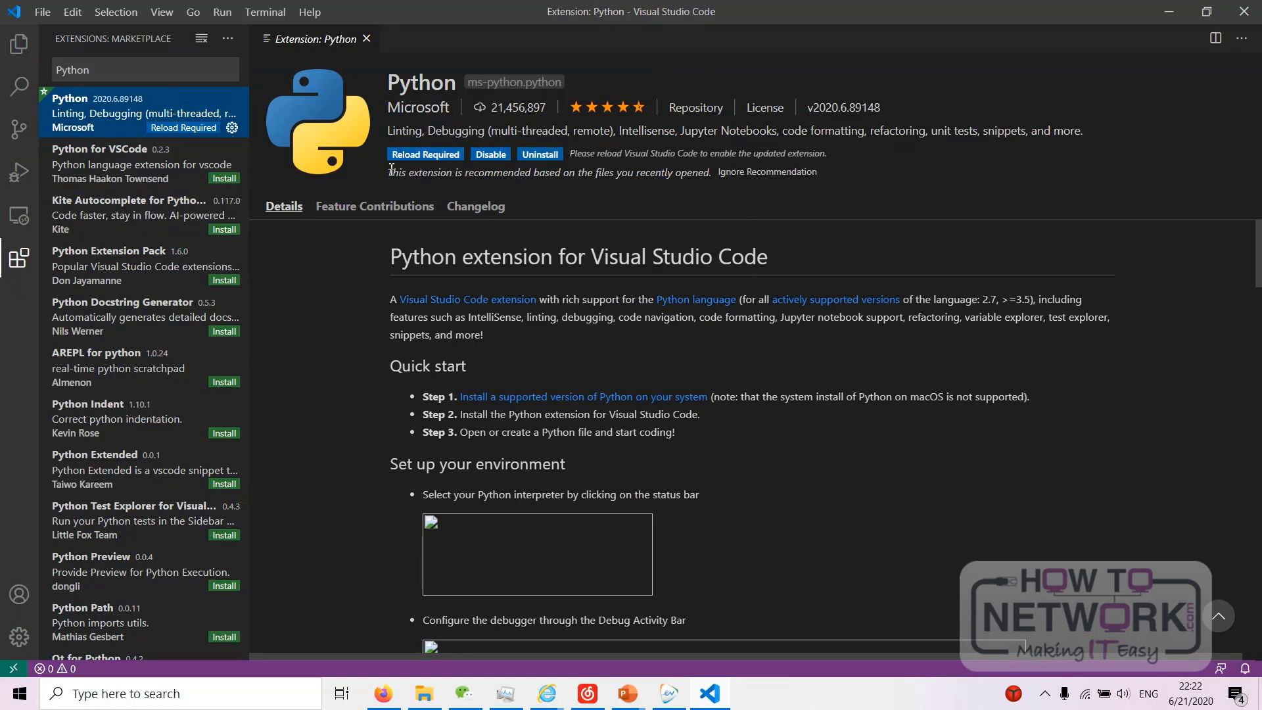
pyautogui.click(426, 156)
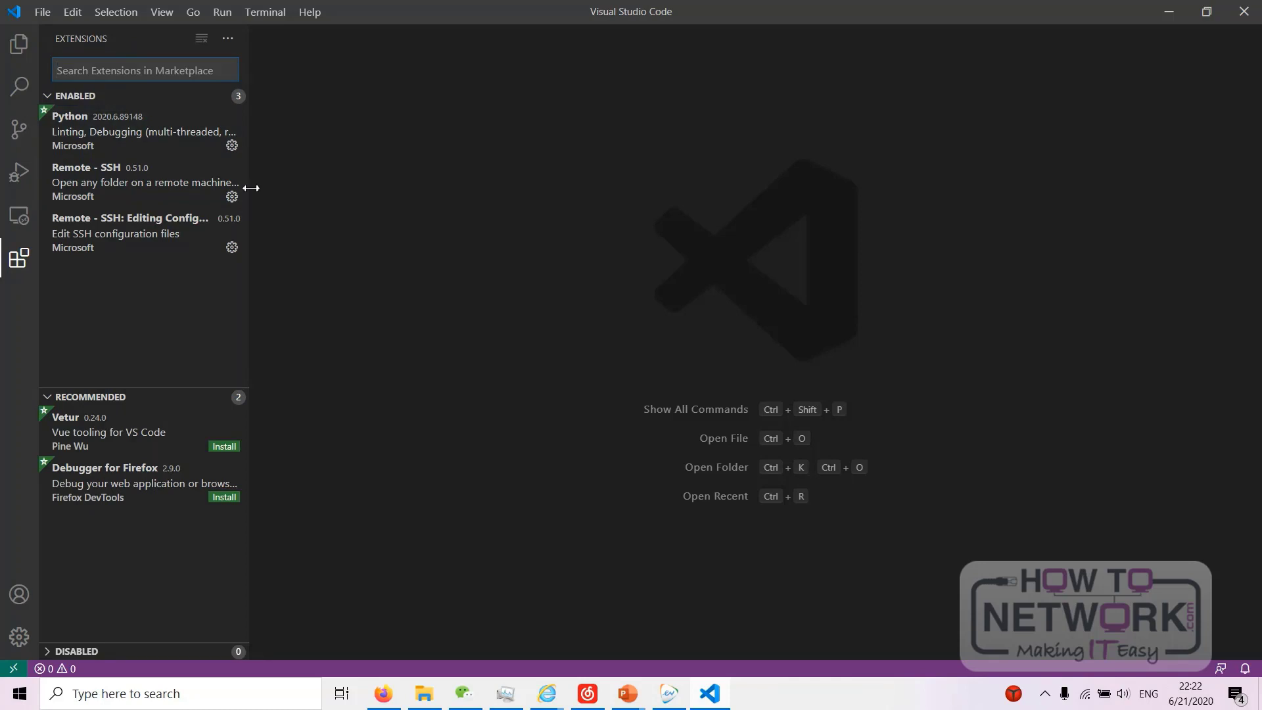
# Step: Create a new folder named code on the Desktop and open it as the workspace
pyautogui.click(30, 53)
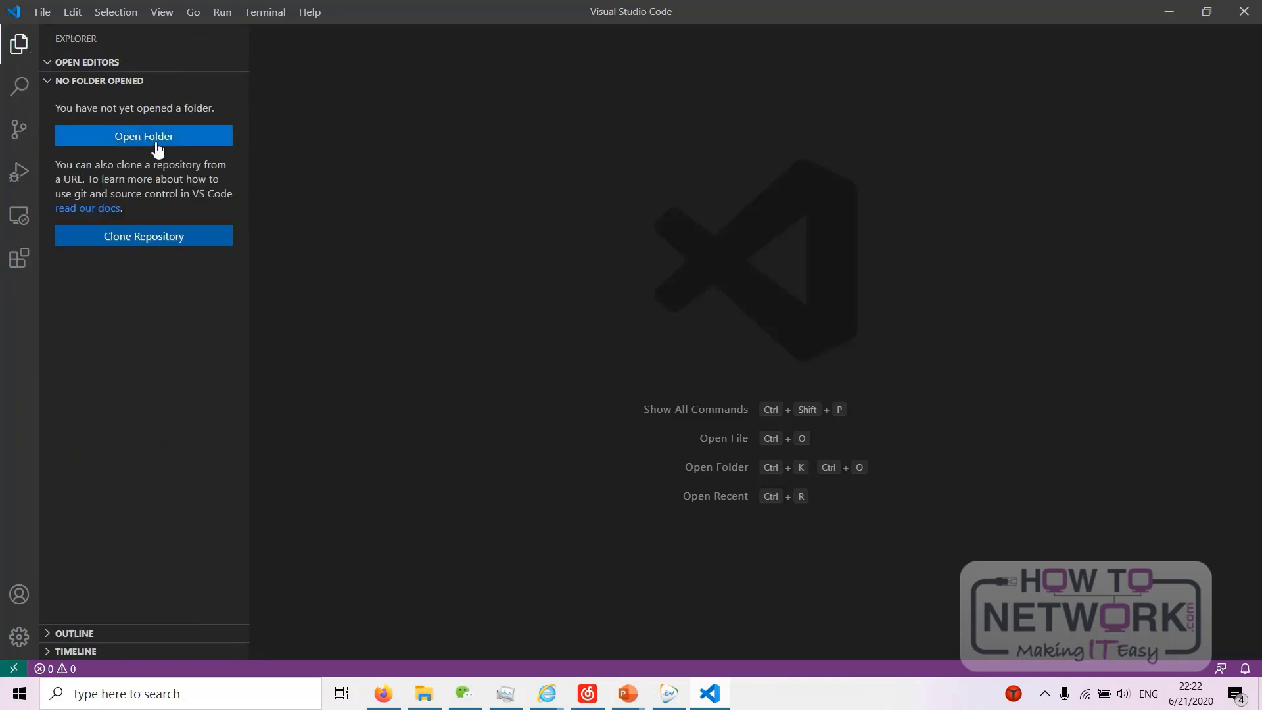
pyautogui.click(155, 140)
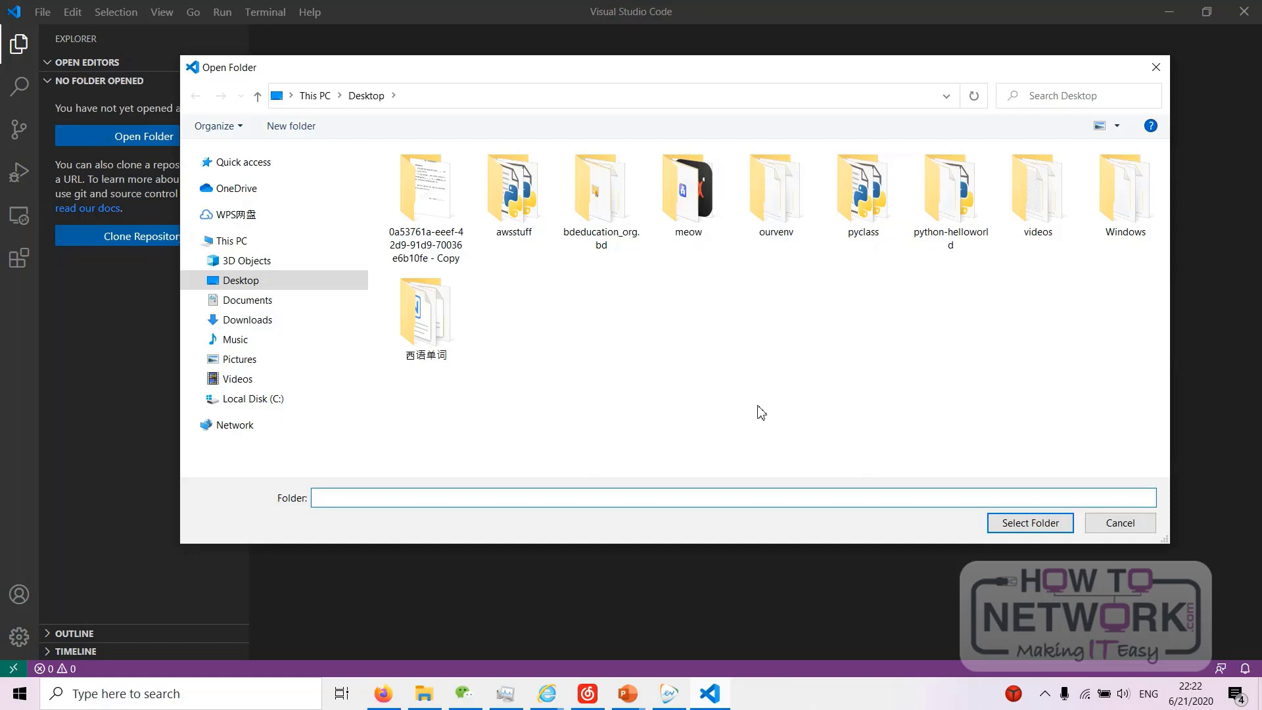
pyautogui.rightClick(755, 331)
pyautogui.moveTo(848, 535)
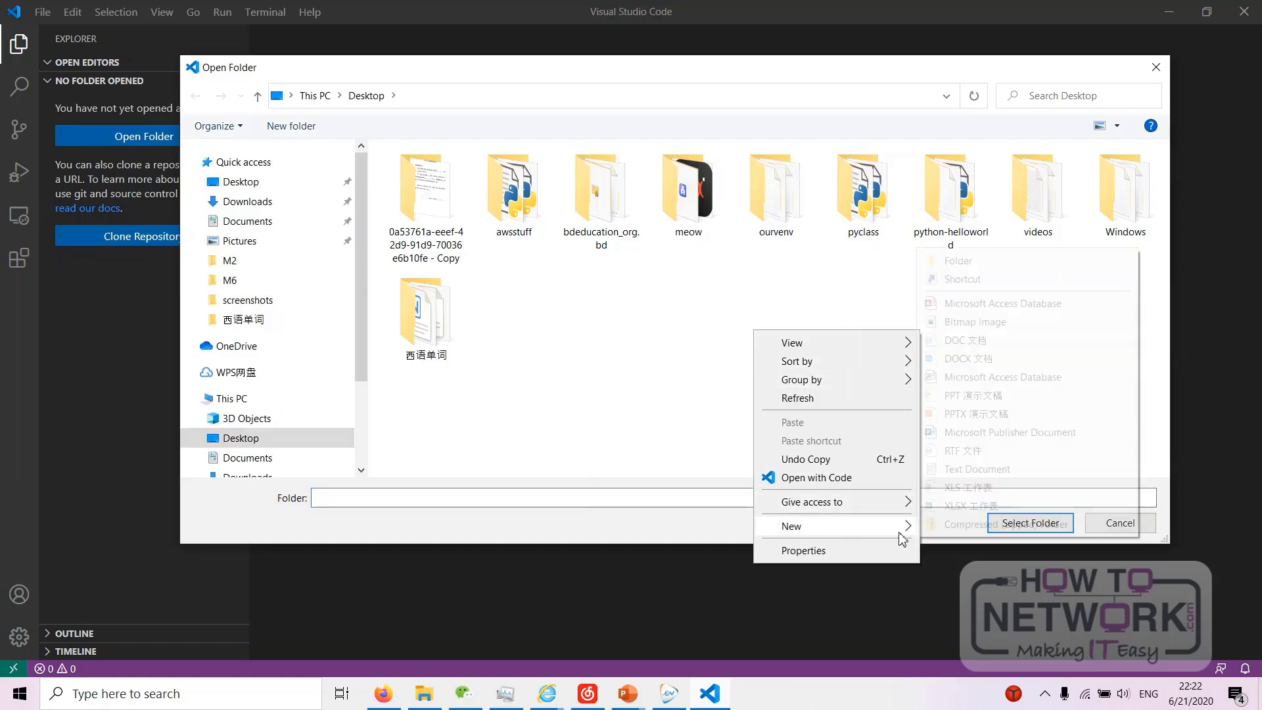
pyautogui.click(980, 248)
pyautogui.write('code')
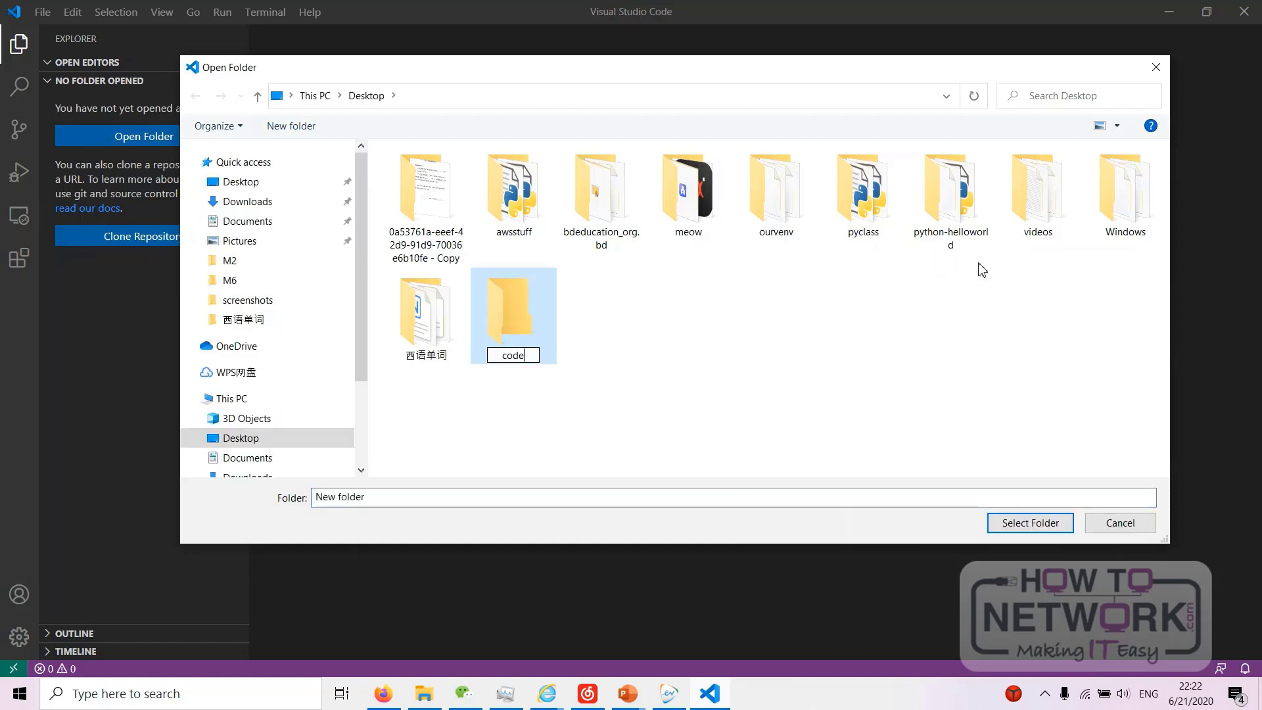
pyautogui.press('Return')
pyautogui.press('Return')
pyautogui.click(1032, 528)
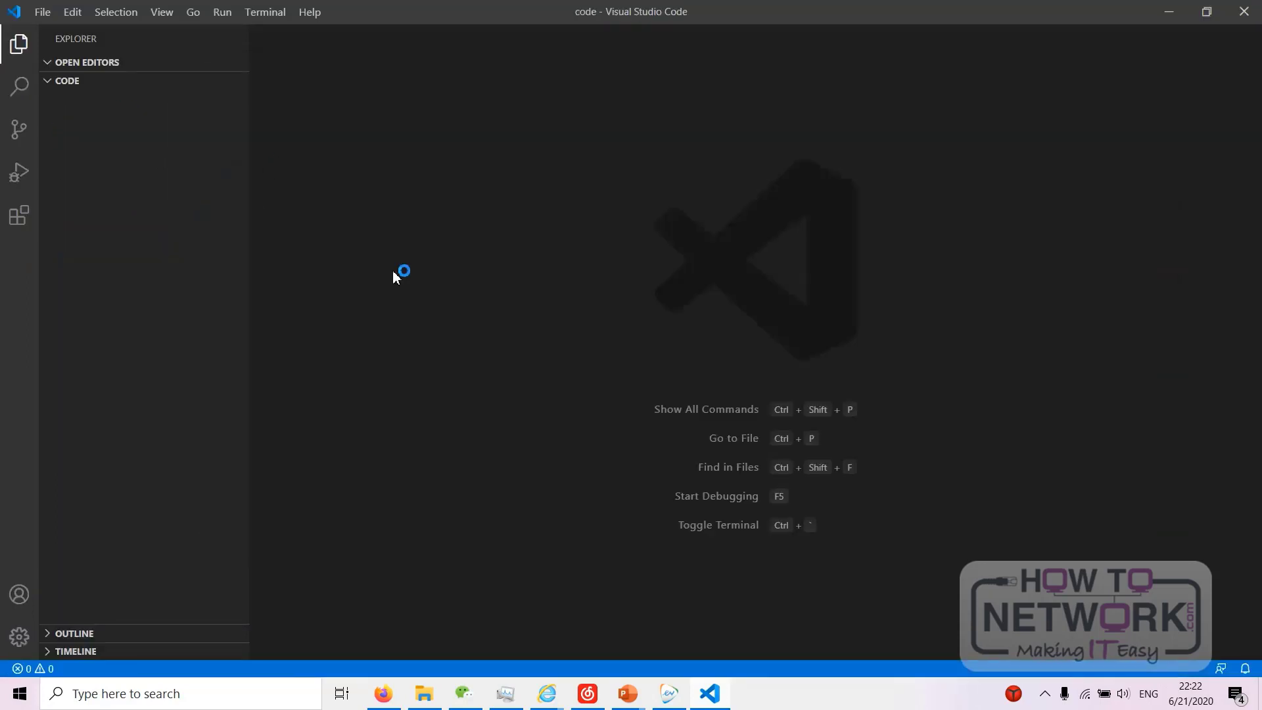
# Step: Add a new empty file named test.py in the code folder
pyautogui.rightClick(130, 213)
pyautogui.click(191, 227)
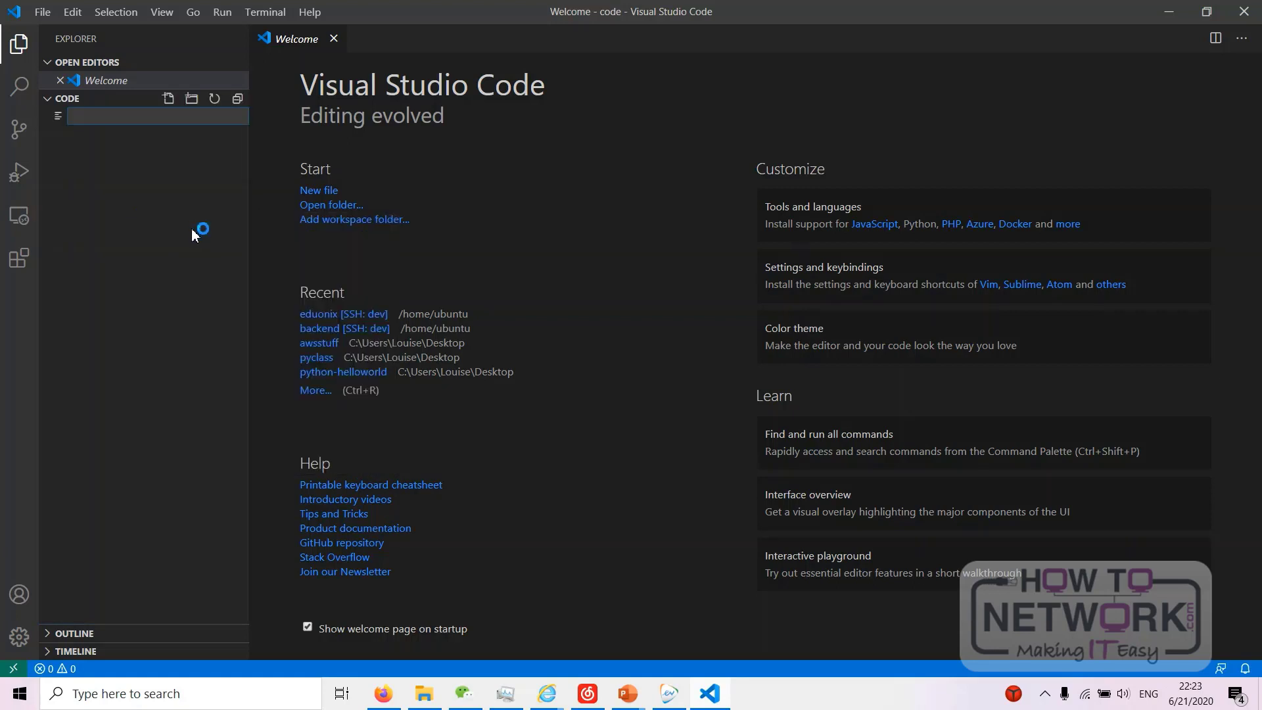
pyautogui.write('test.py')
pyautogui.press('Return')
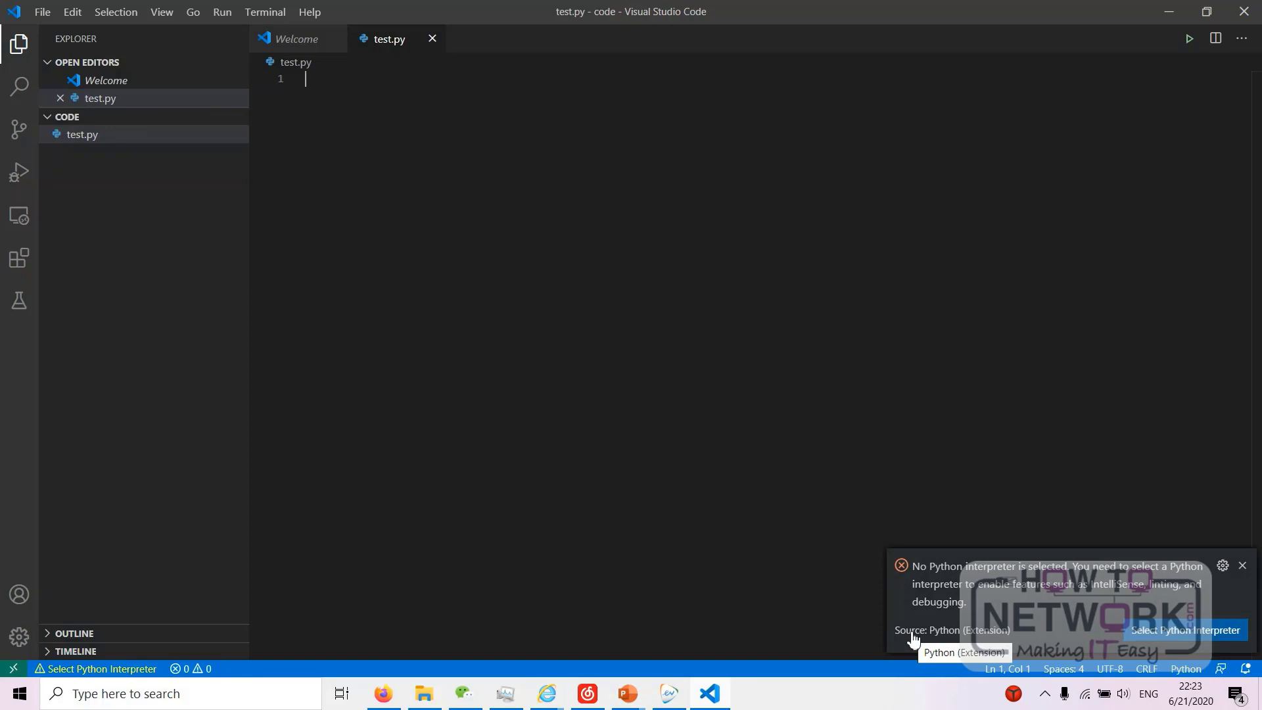
# Step: Select the Python 3.8.2 64-bit interpreter and save test.py containing print("hello world")
pyautogui.click(1182, 635)
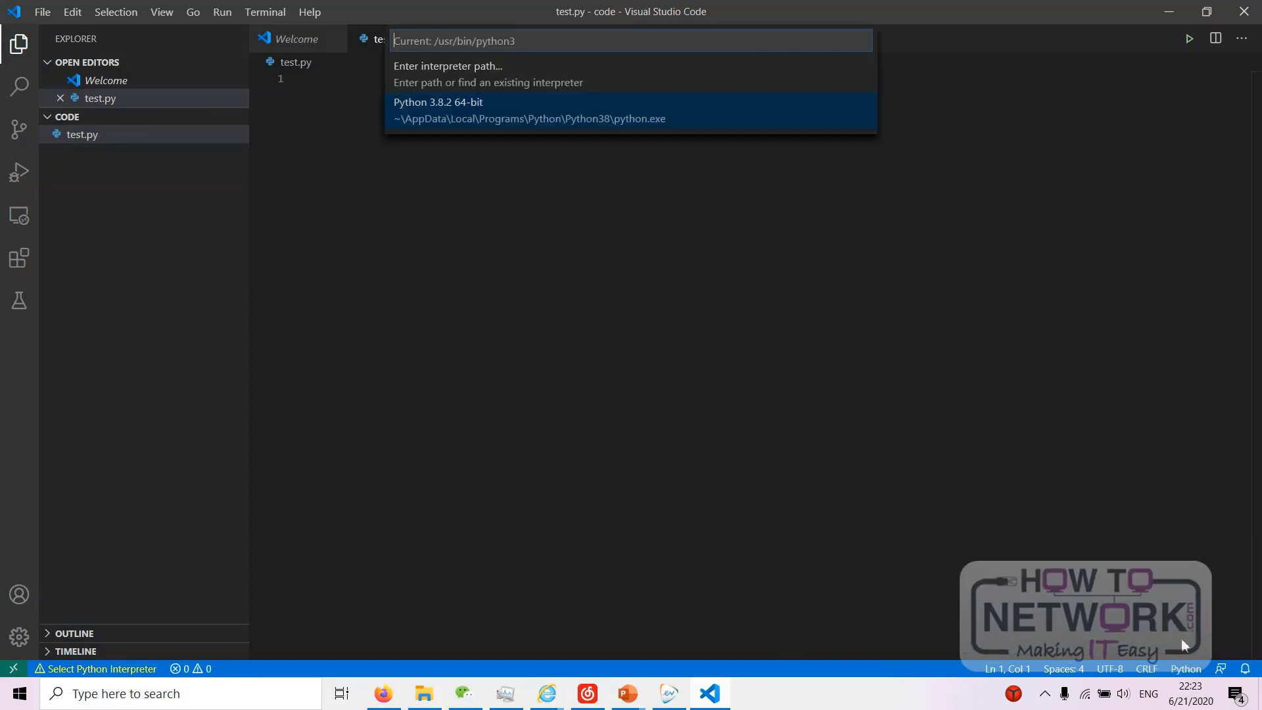
pyautogui.click(546, 127)
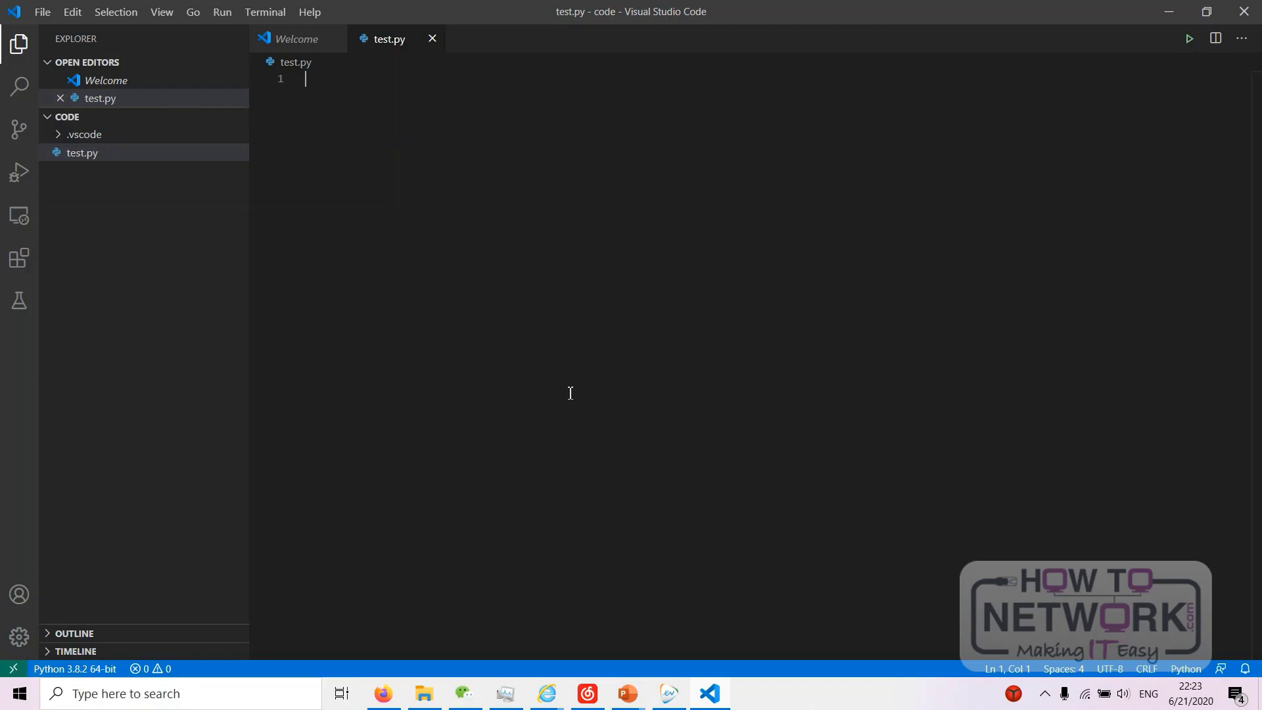
pyautogui.write('print("hello world')
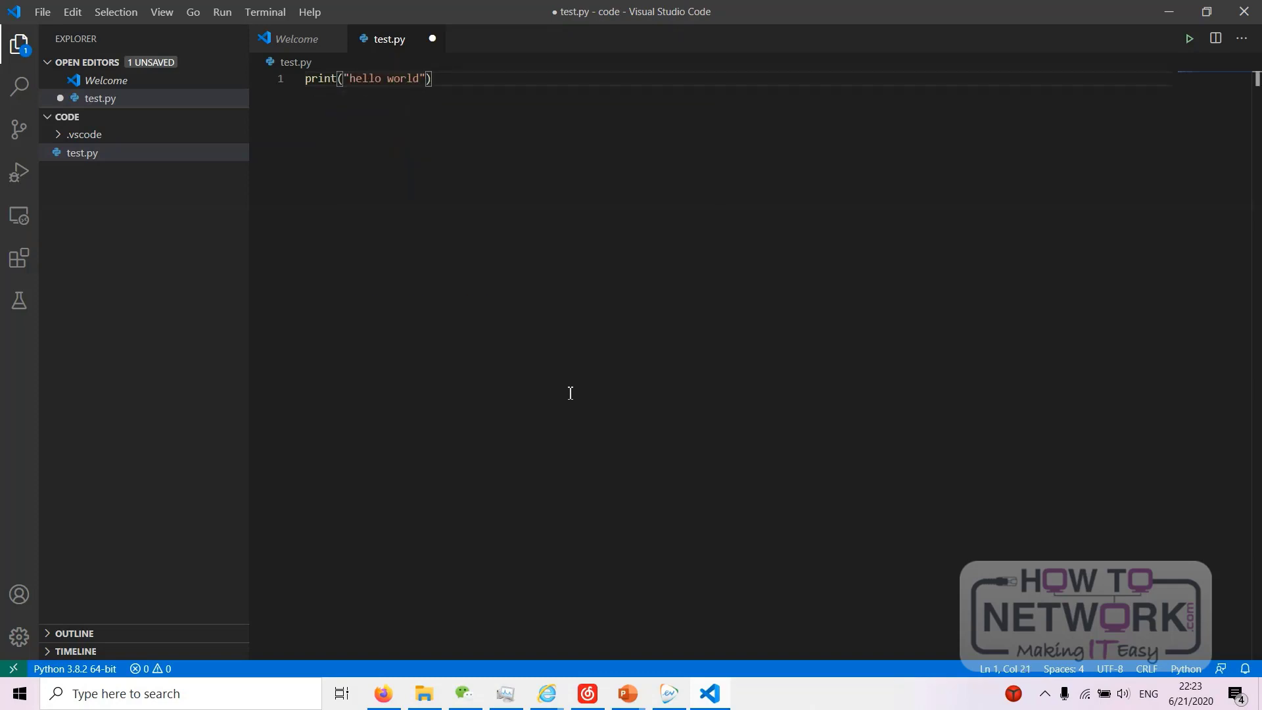
pyautogui.hotkey('ctrl', 's')
# Step: Run test.py with Start Debugging as a Python File
pyautogui.click(226, 16)
pyautogui.click(269, 43)
pyautogui.click(536, 86)
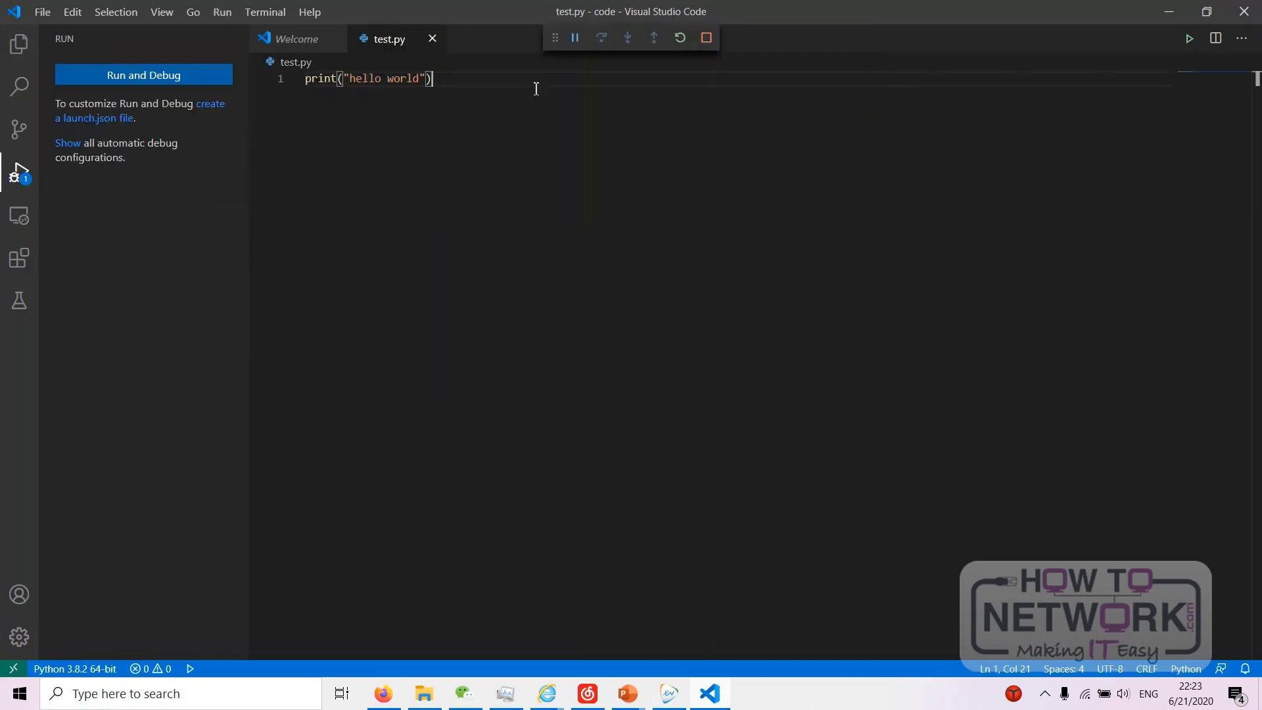